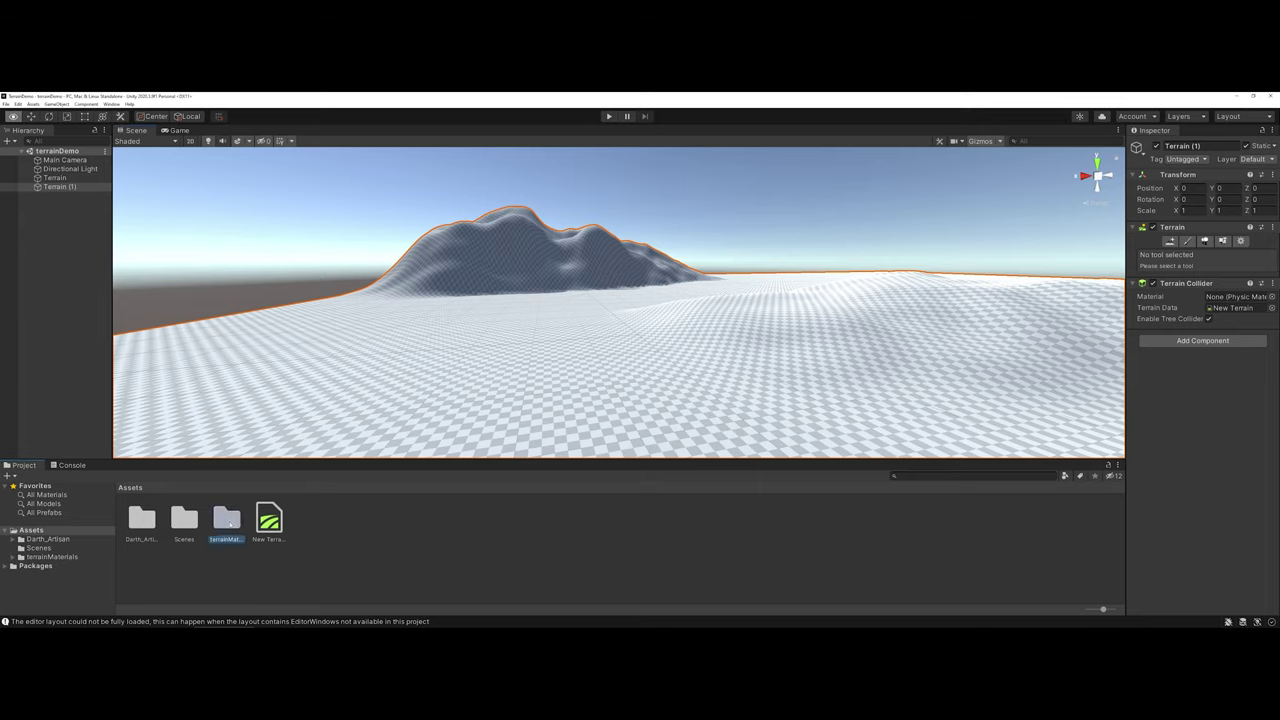
# - Open terrainMaterials to reveal the AerialRocks, DryMud and ForestLeaves folders, then switch to Chrome
pyautogui.doubleClick(227, 518)
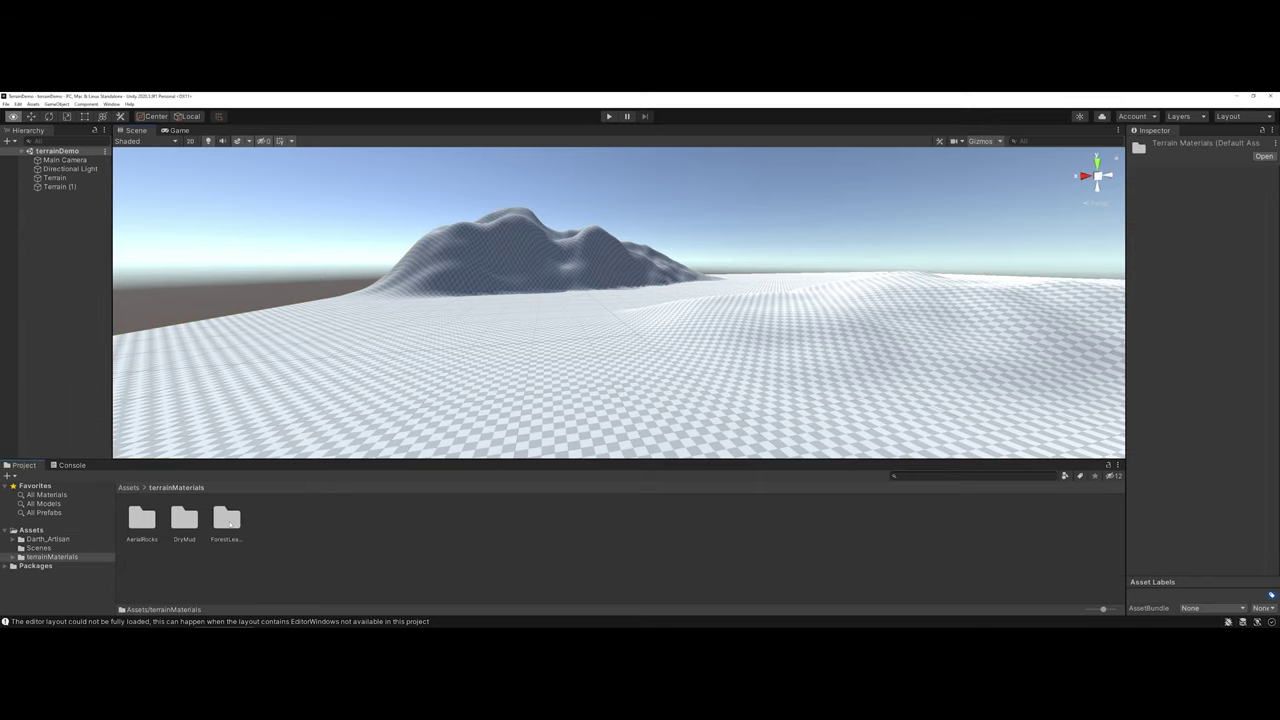
pyautogui.hotkey('alt', 'Tab')
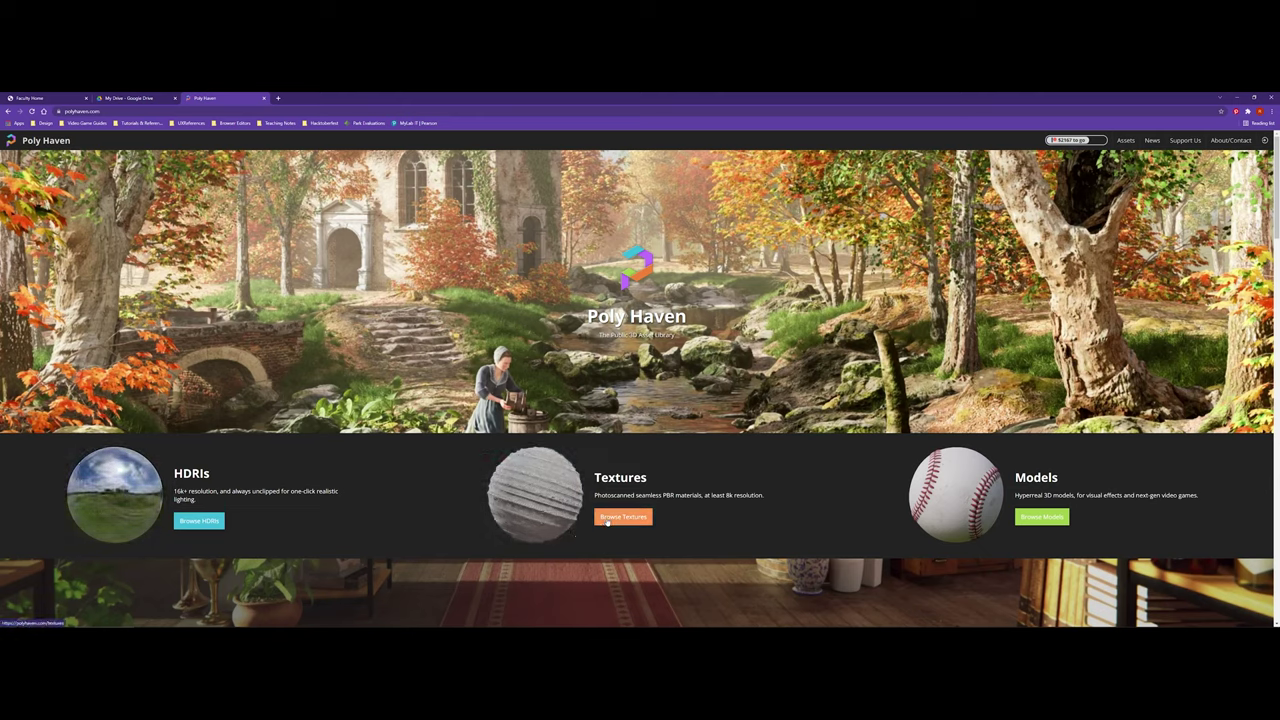
# - Browse Poly Haven's All Textures catalogue, then minimise Chrome to return to Unity
pyautogui.click(622, 517)
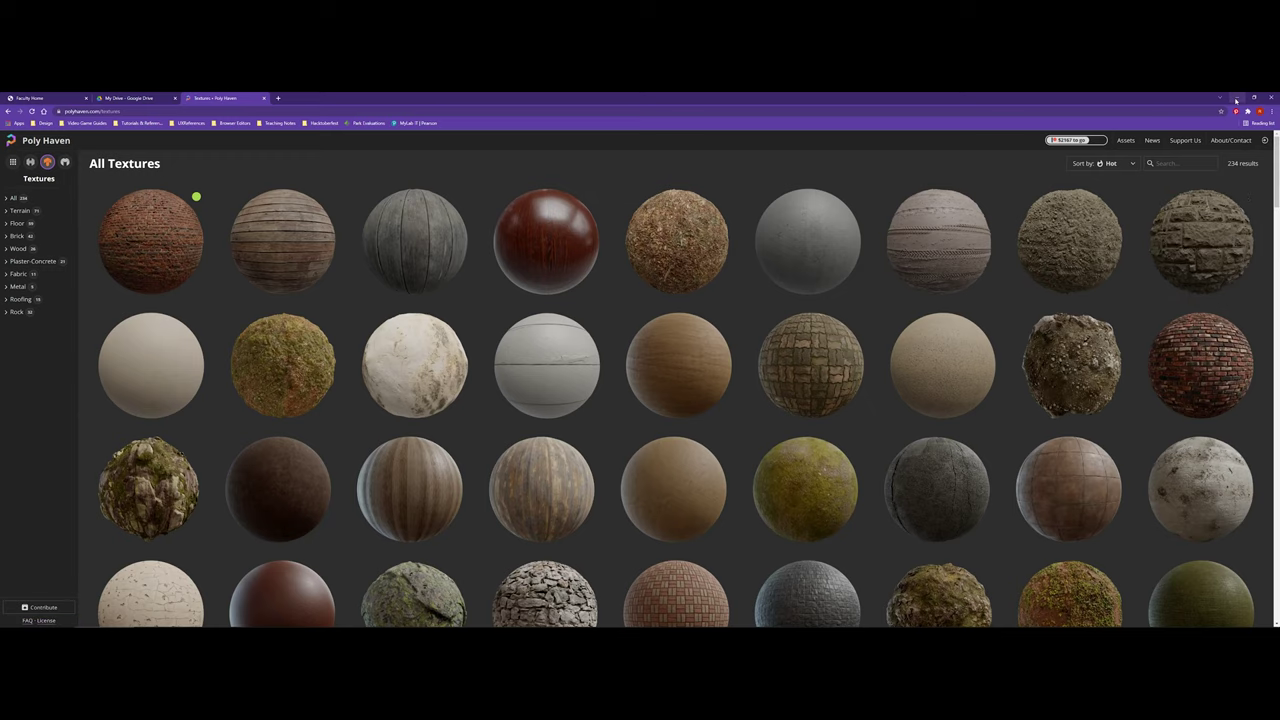
pyautogui.click(1235, 100)
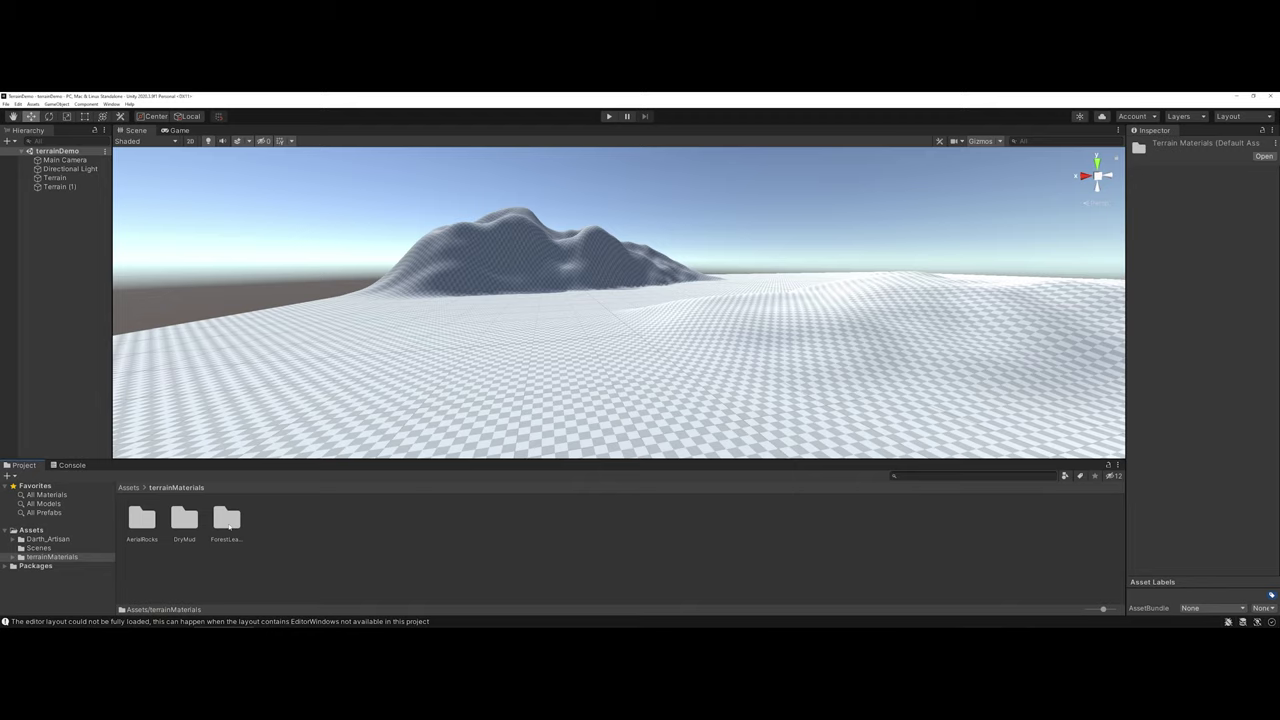
# - Browse Assets > Darth_Artisan > Free_Trees > Prefabs to view the Fir, Oak, Palm and Poplar prefabs
pyautogui.click(128, 488)
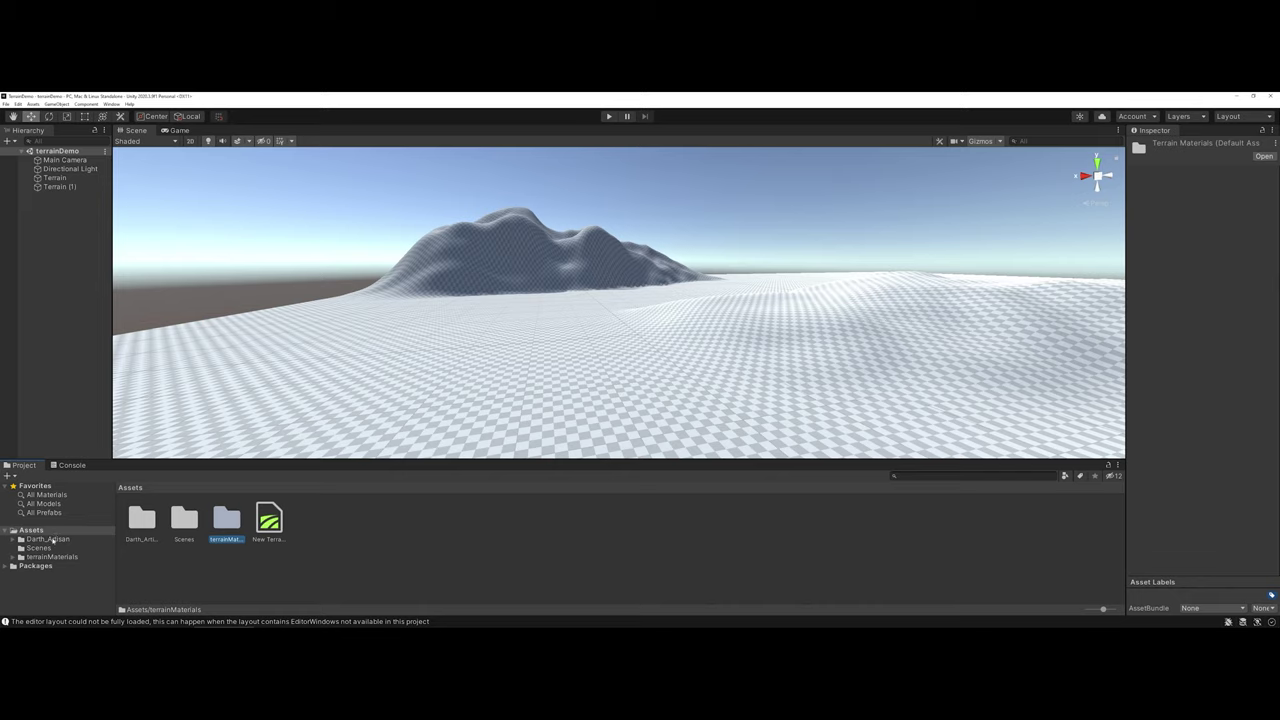
pyautogui.click(53, 540)
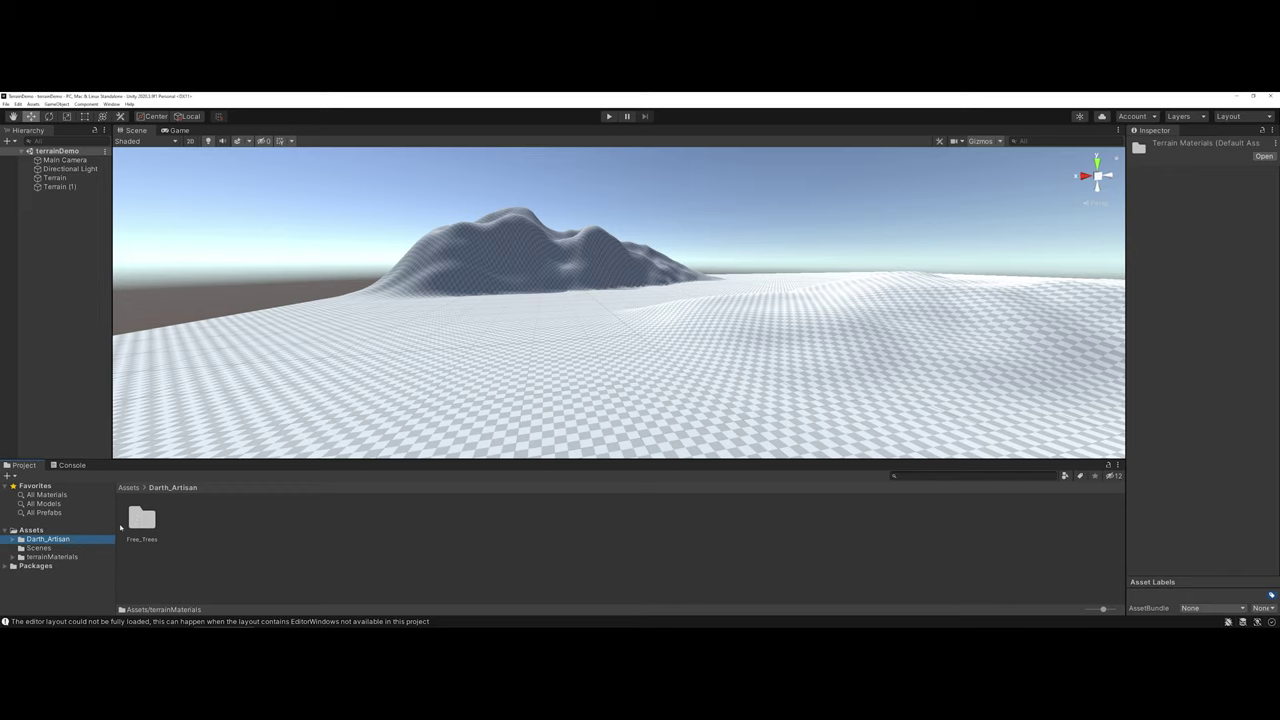
pyautogui.doubleClick(133, 524)
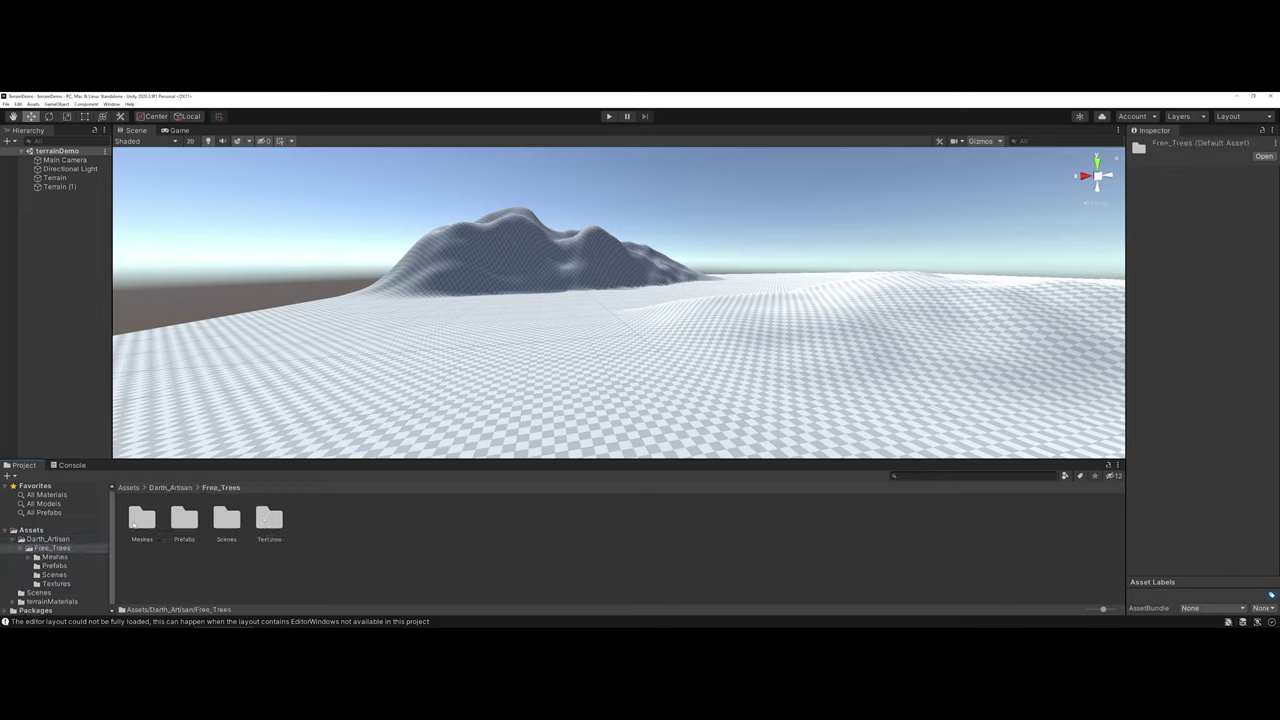
pyautogui.doubleClick(182, 517)
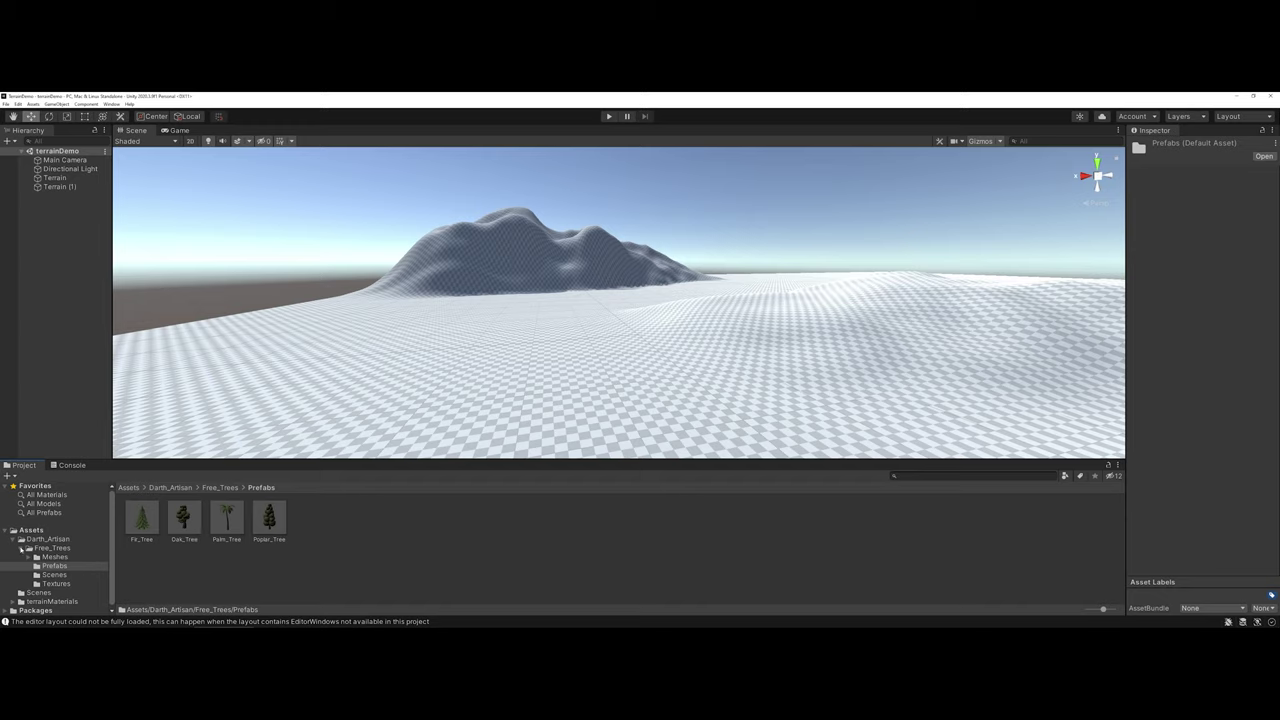
# - Collapse the Free_Trees and Darth_Artisan folders and select Terrain (1)
pyautogui.click(21, 548)
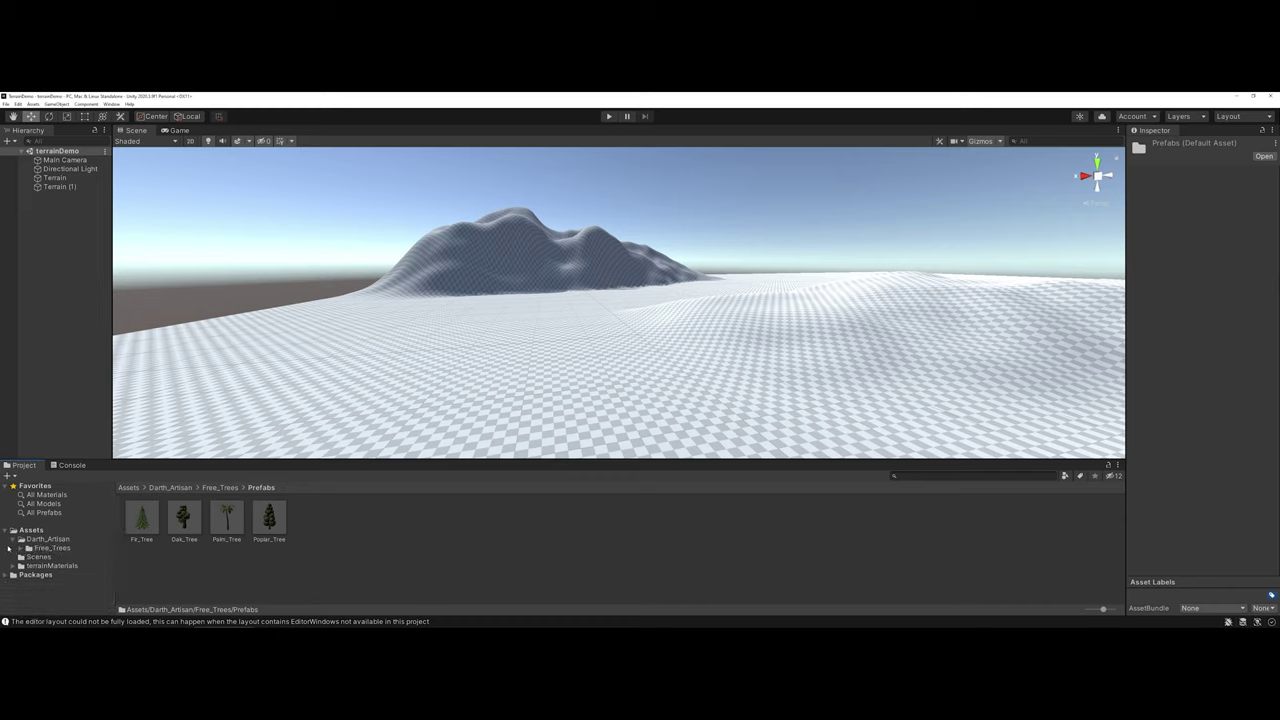
pyautogui.click(13, 539)
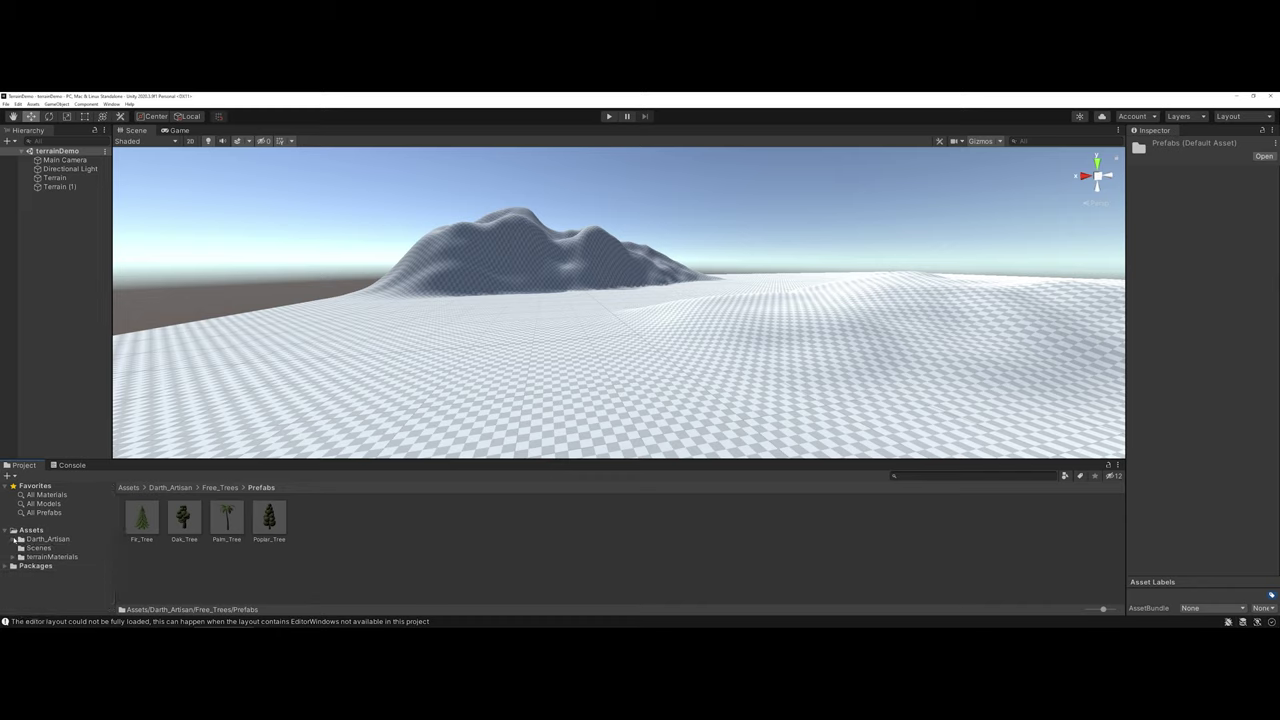
pyautogui.click(287, 413)
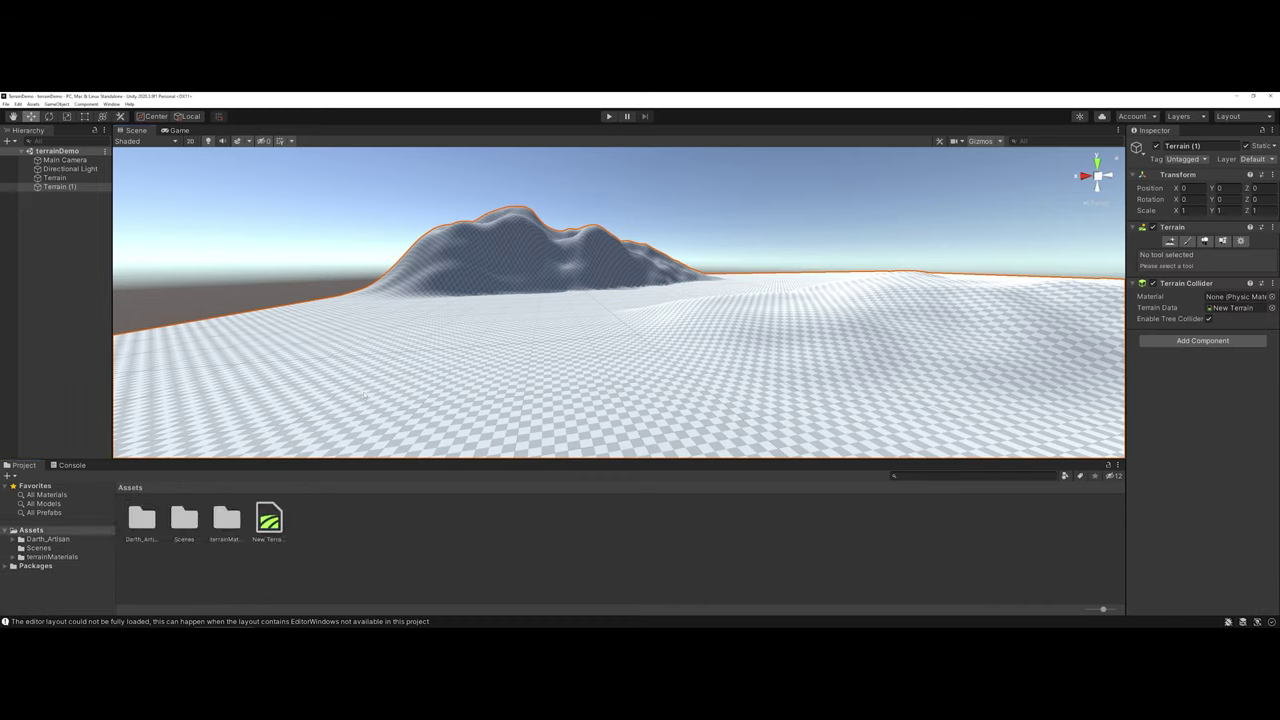
# - Turn the view toward the hillside and activate the Paint Texture tool on Terrain (1)
pyautogui.moveTo(363, 396); pyautogui.dragTo(515, 356, button='right')
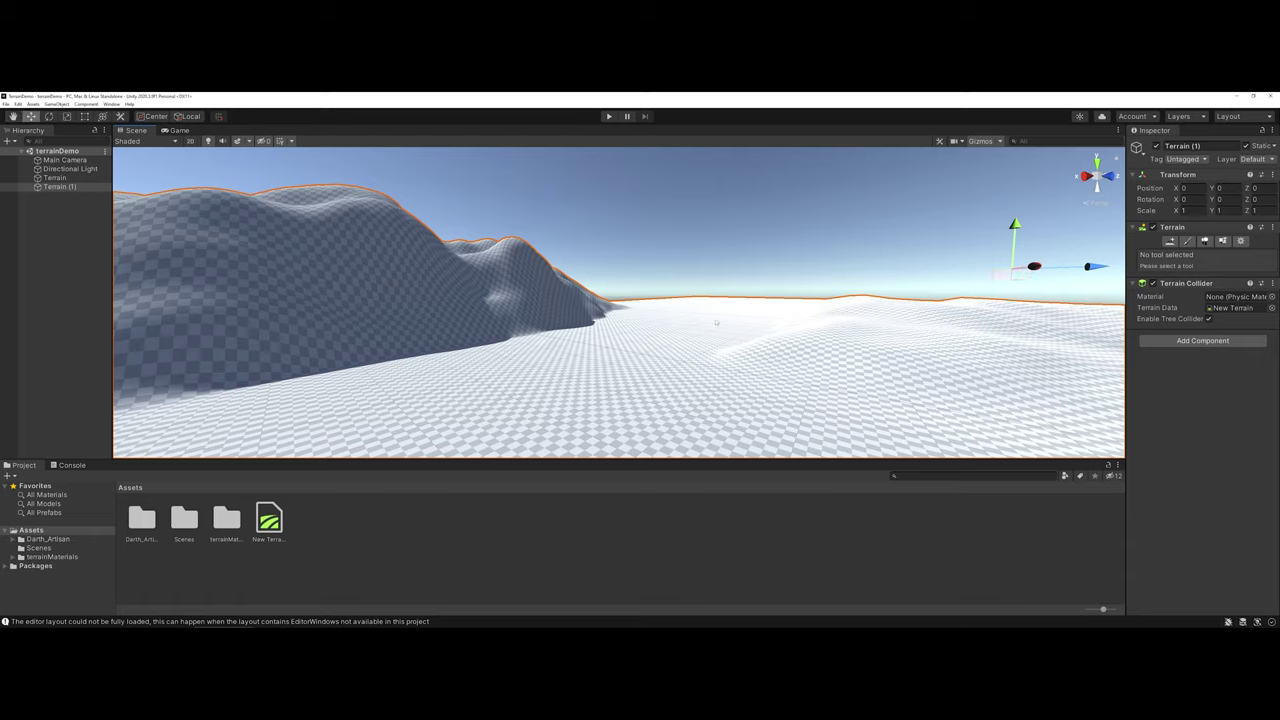
pyautogui.click(1187, 242)
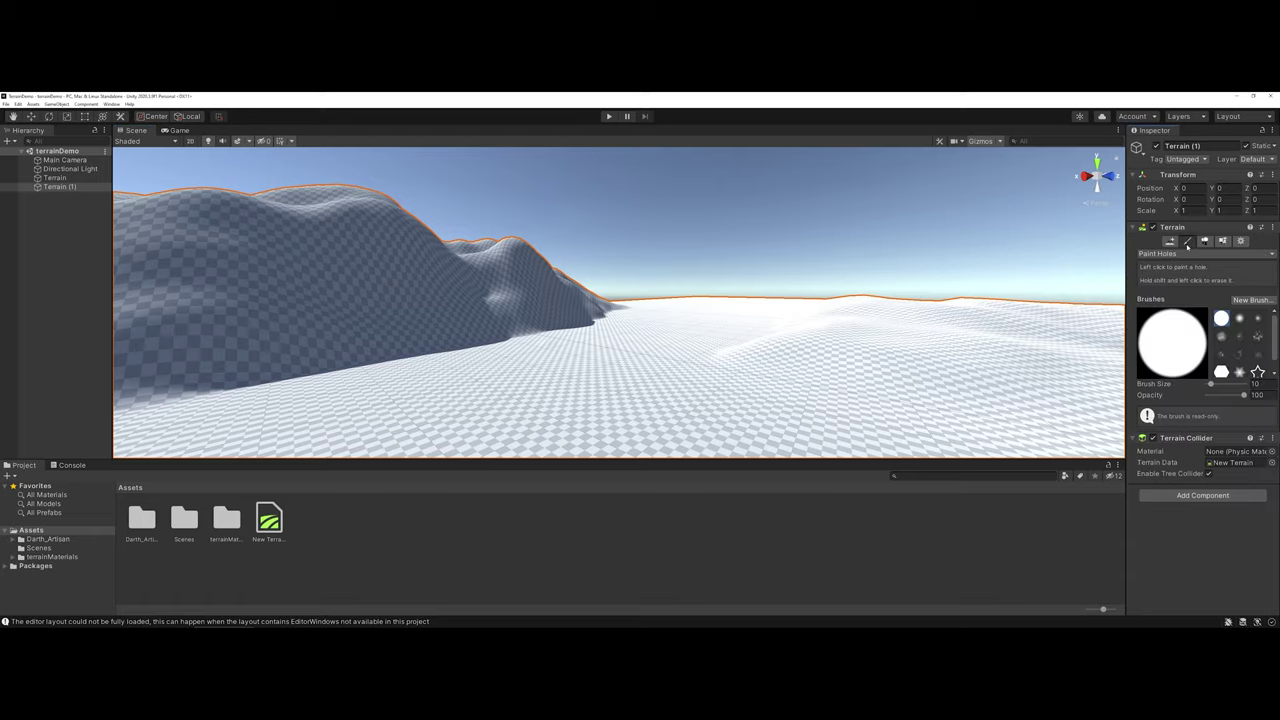
pyautogui.click(1183, 254)
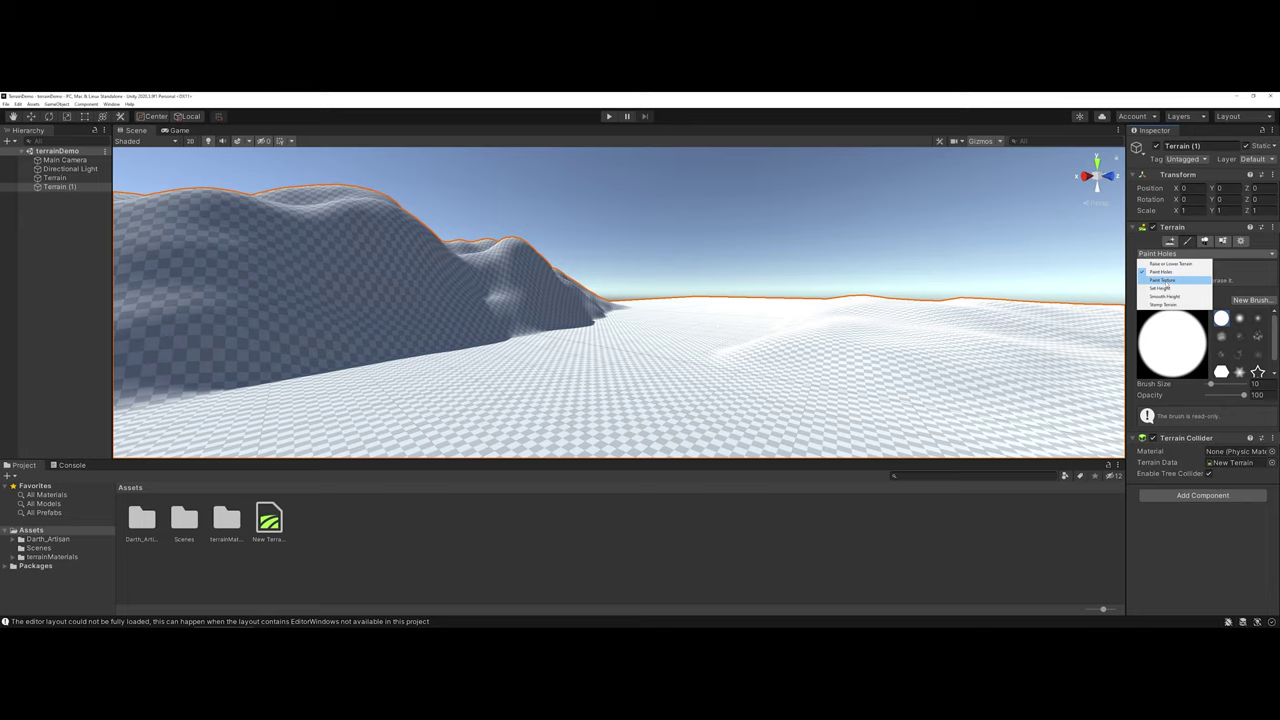
pyautogui.click(1165, 281)
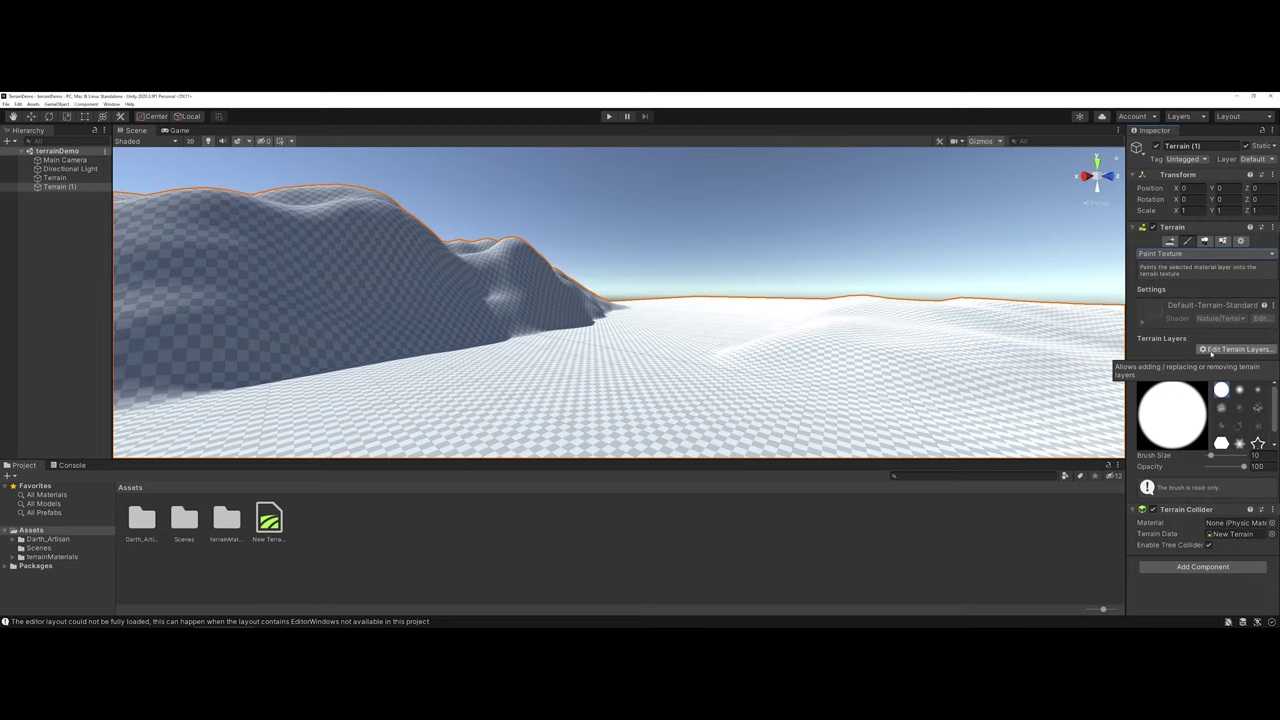
# - Create a new terrain layer using the forest_leaves_02 diffuse texture
pyautogui.click(1211, 350)
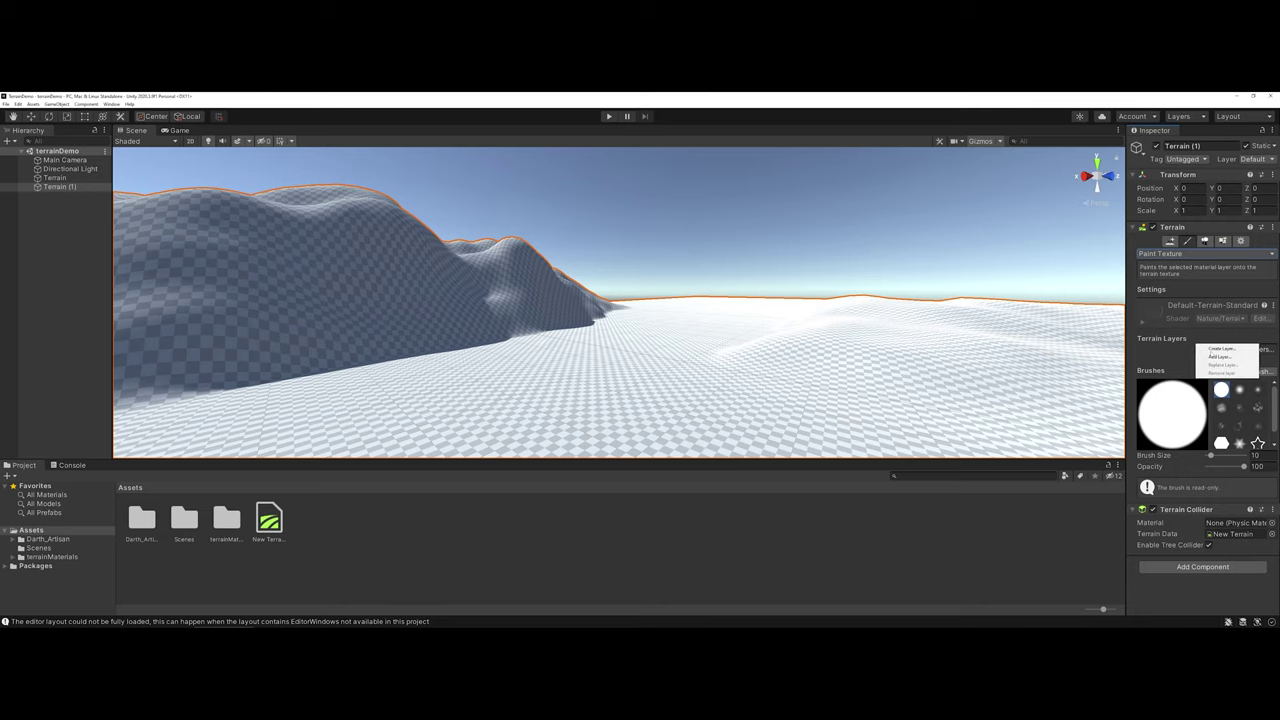
pyautogui.click(1228, 349)
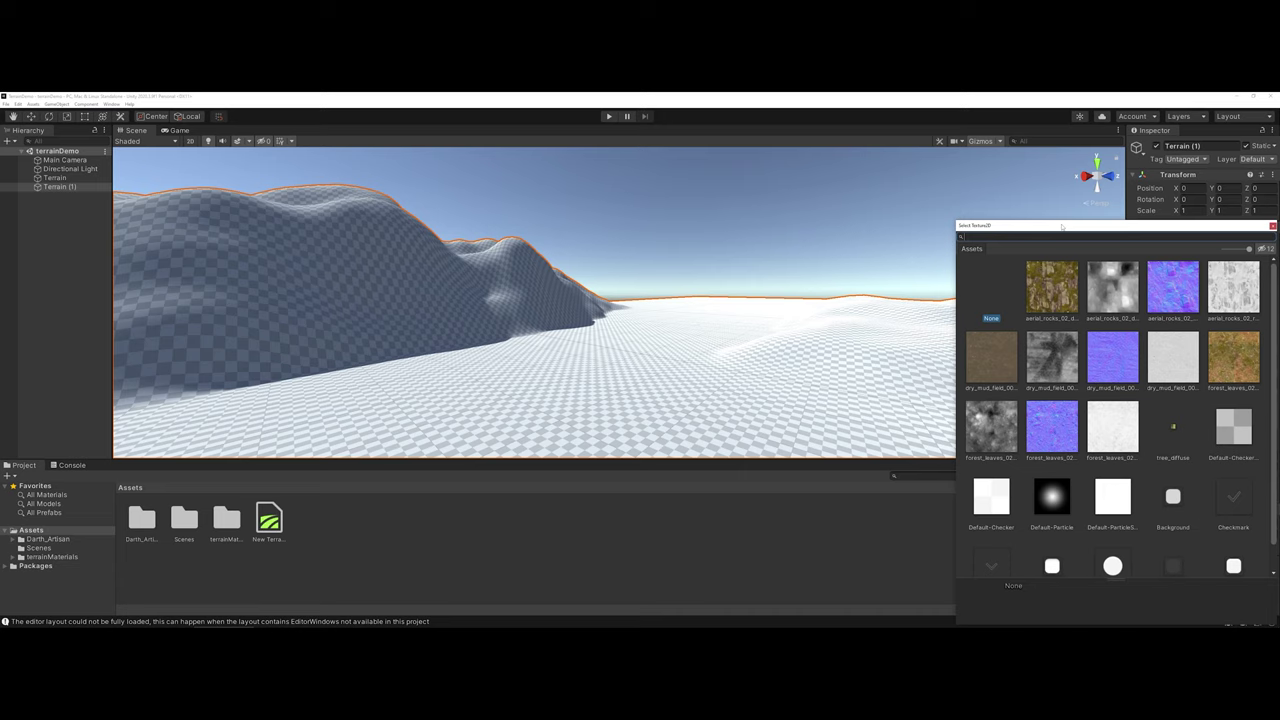
pyautogui.moveTo(1062, 227); pyautogui.dragTo(746, 185)
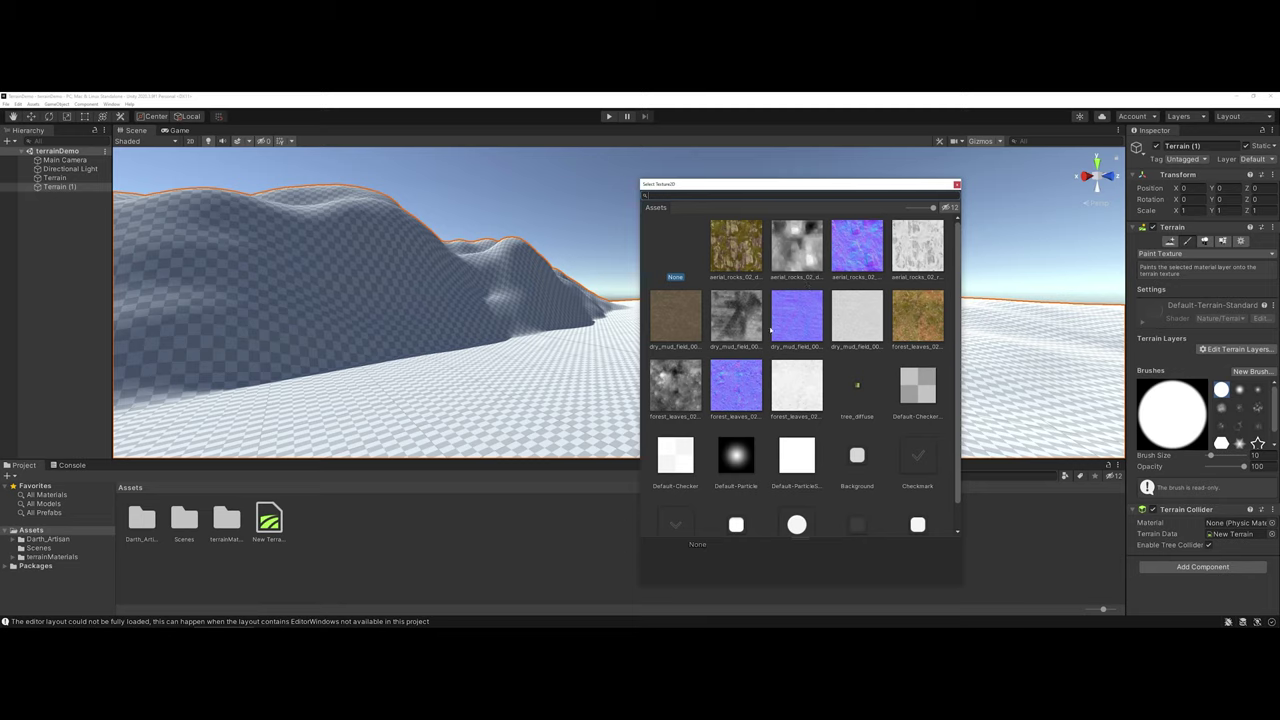
pyautogui.click(911, 329)
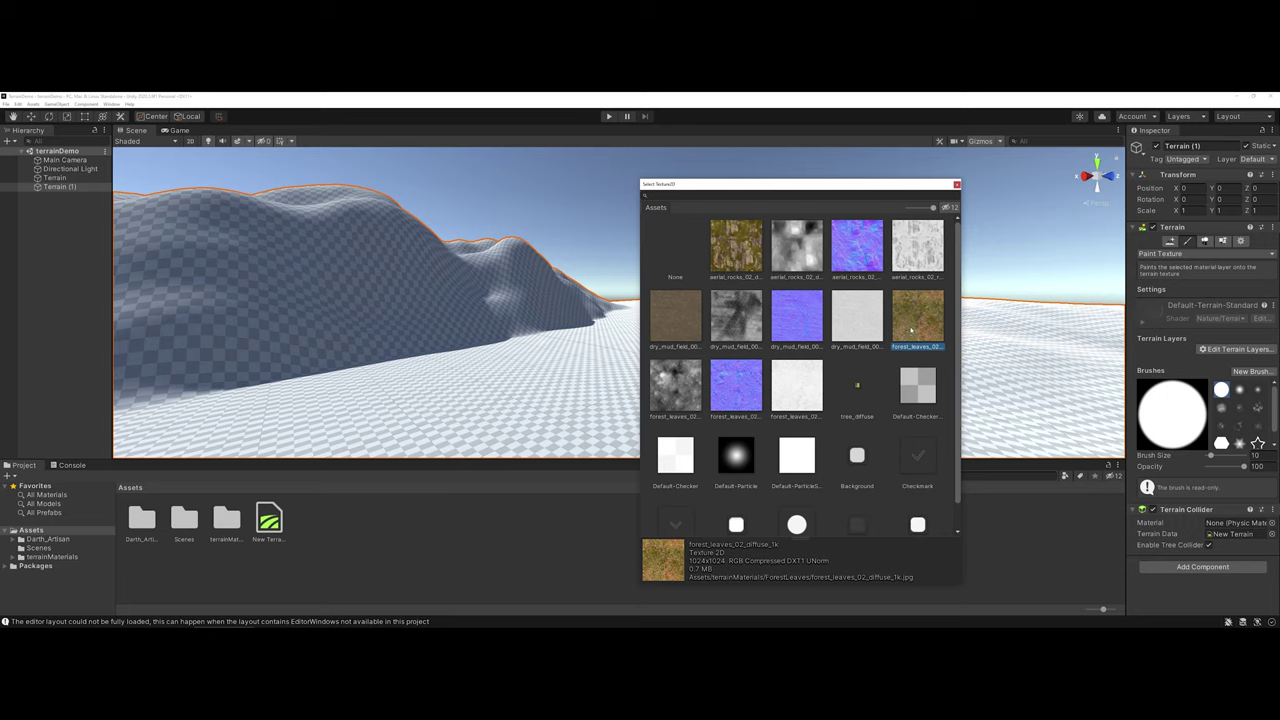
pyautogui.doubleClick(911, 329)
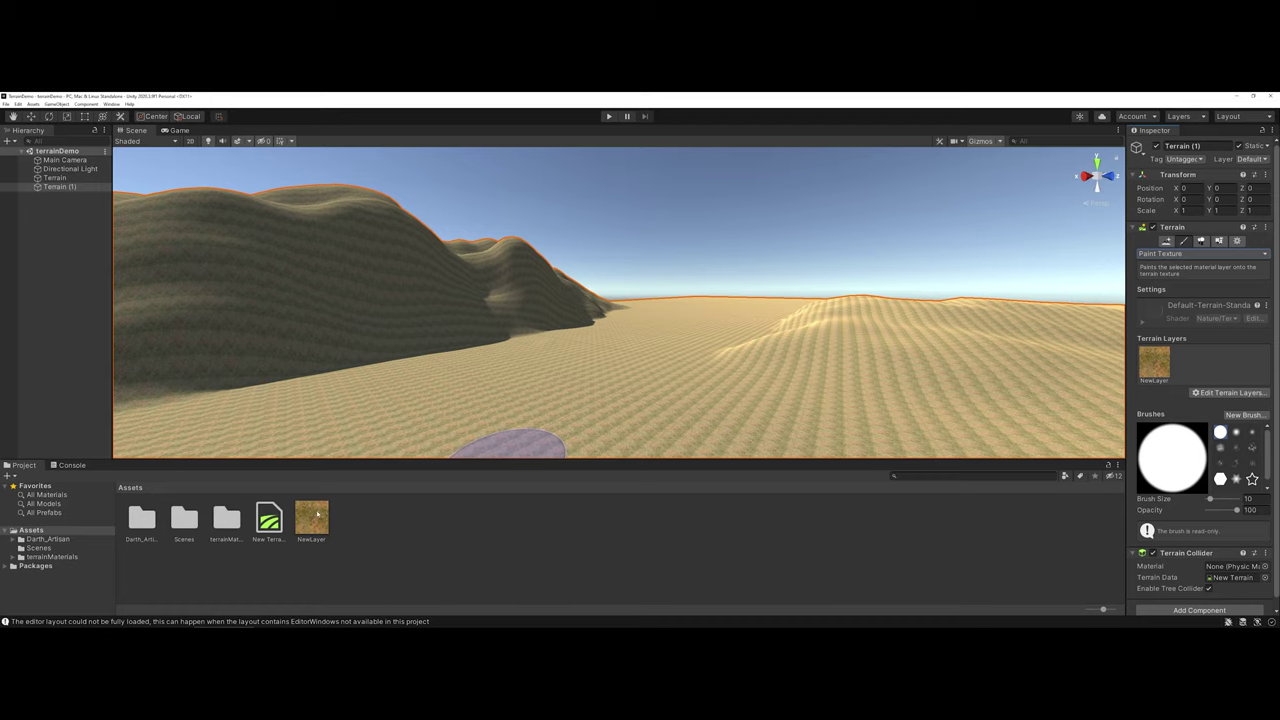
# - Set NewLayer's Tiling Settings Size X and Size Y both to 5
pyautogui.moveTo(486, 429)
pyautogui.mouseDown(button='right')
pyautogui.moveTo(545, 437)
pyautogui.moveTo(512, 479)
pyautogui.moveTo(400, 445)
pyautogui.moveTo(481, 448)
pyautogui.mouseUp(button='right')
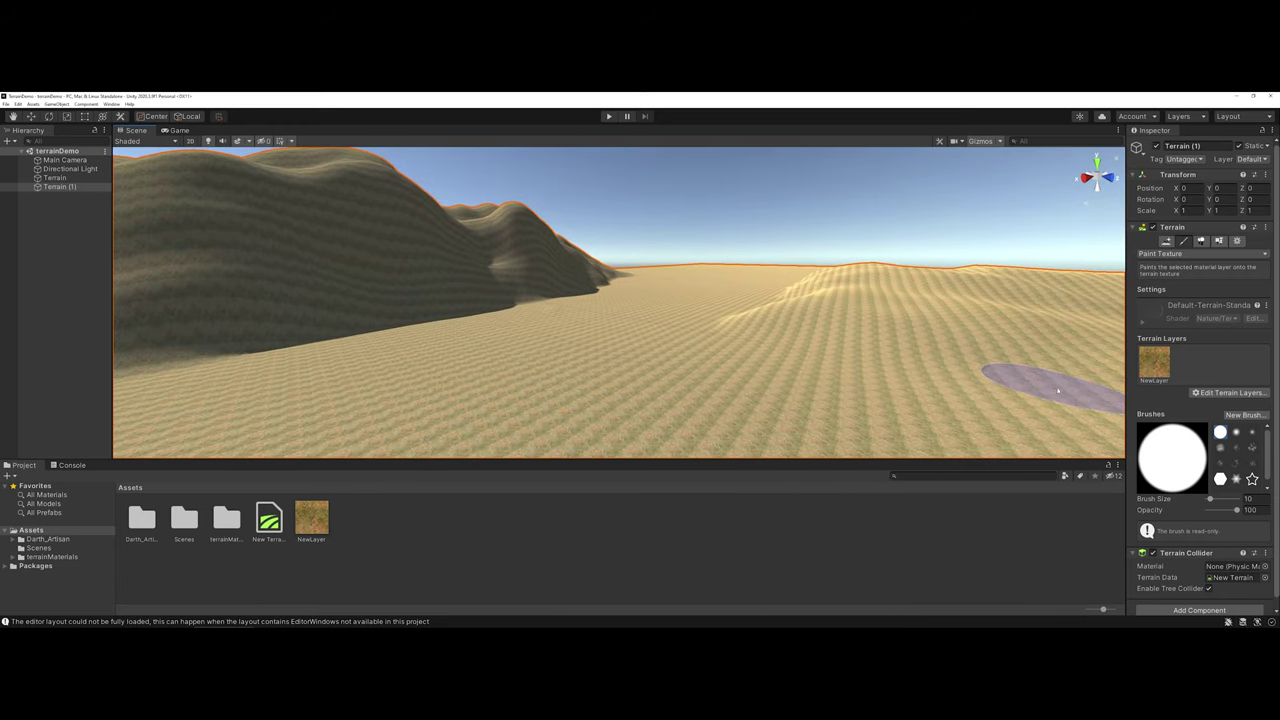
pyautogui.click(1155, 367)
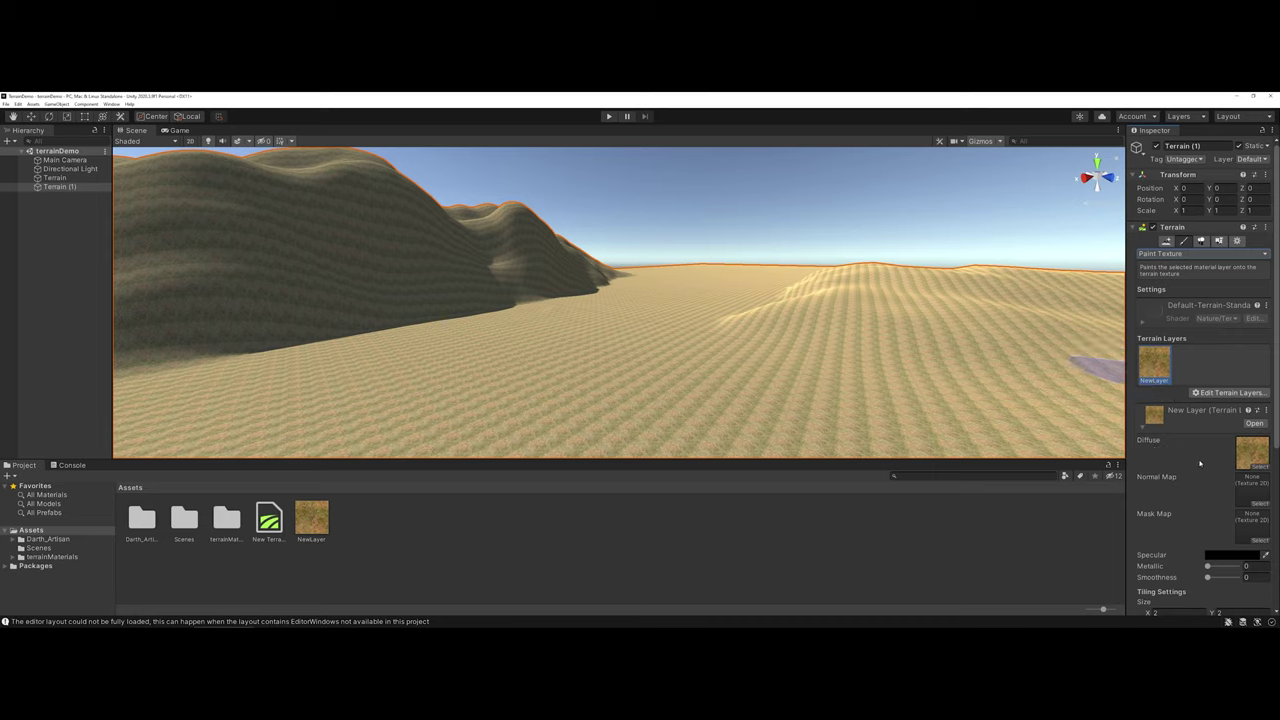
pyautogui.scroll(-3, 1200, 494)
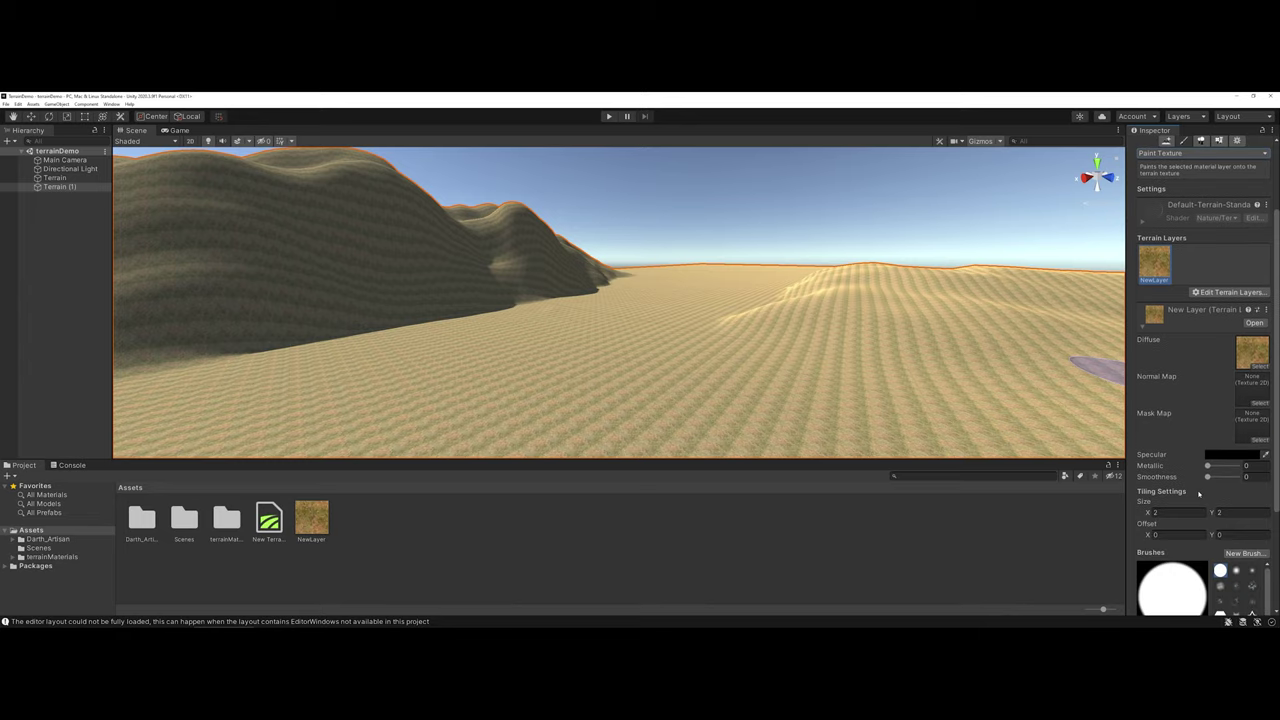
pyautogui.click(1178, 511)
pyautogui.write('5')
pyautogui.press('Tab')
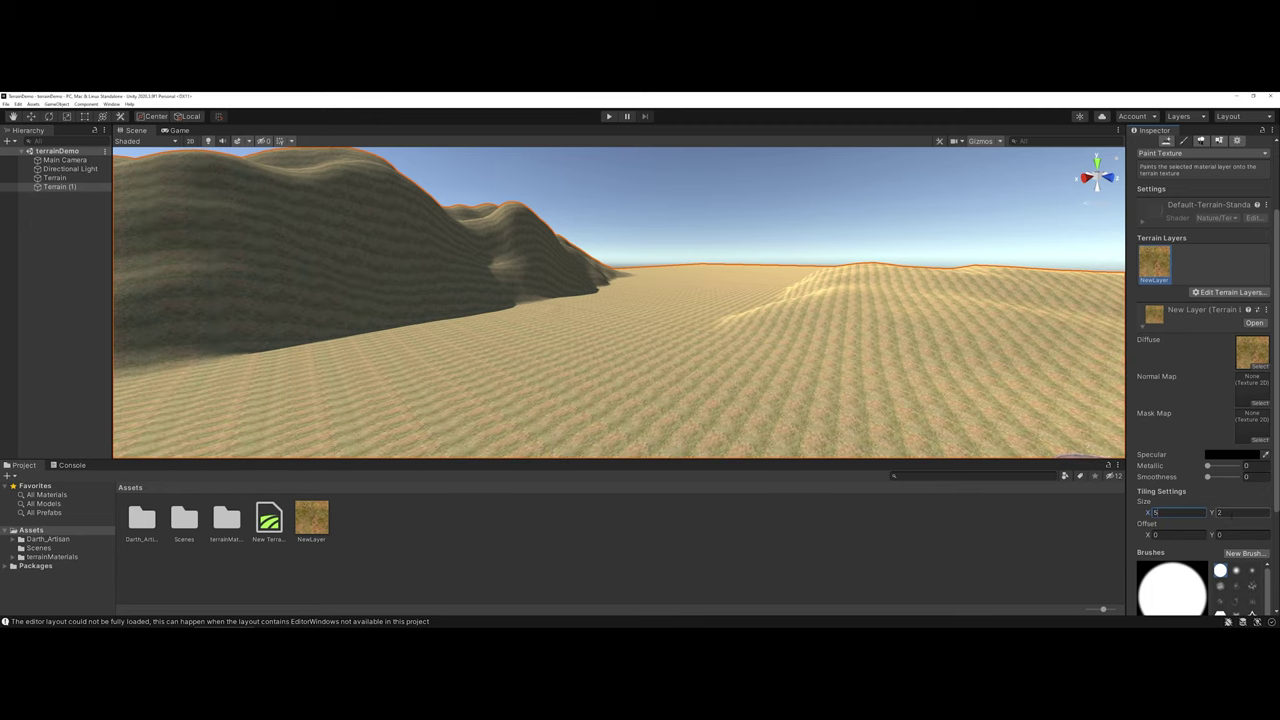
pyautogui.write('5')
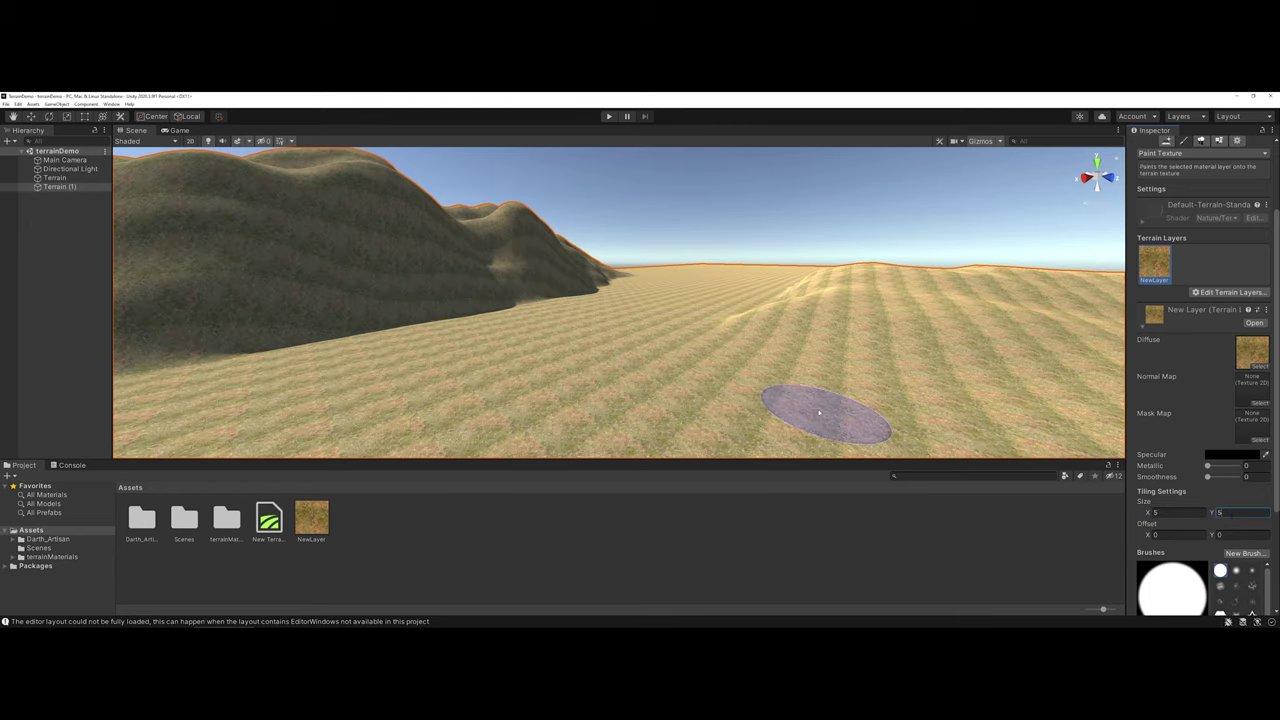
# - Assign forest_leaves_02_nor_gl_1k as the layer's normal map and keep its Texture Type as Normal map
pyautogui.click(1257, 404)
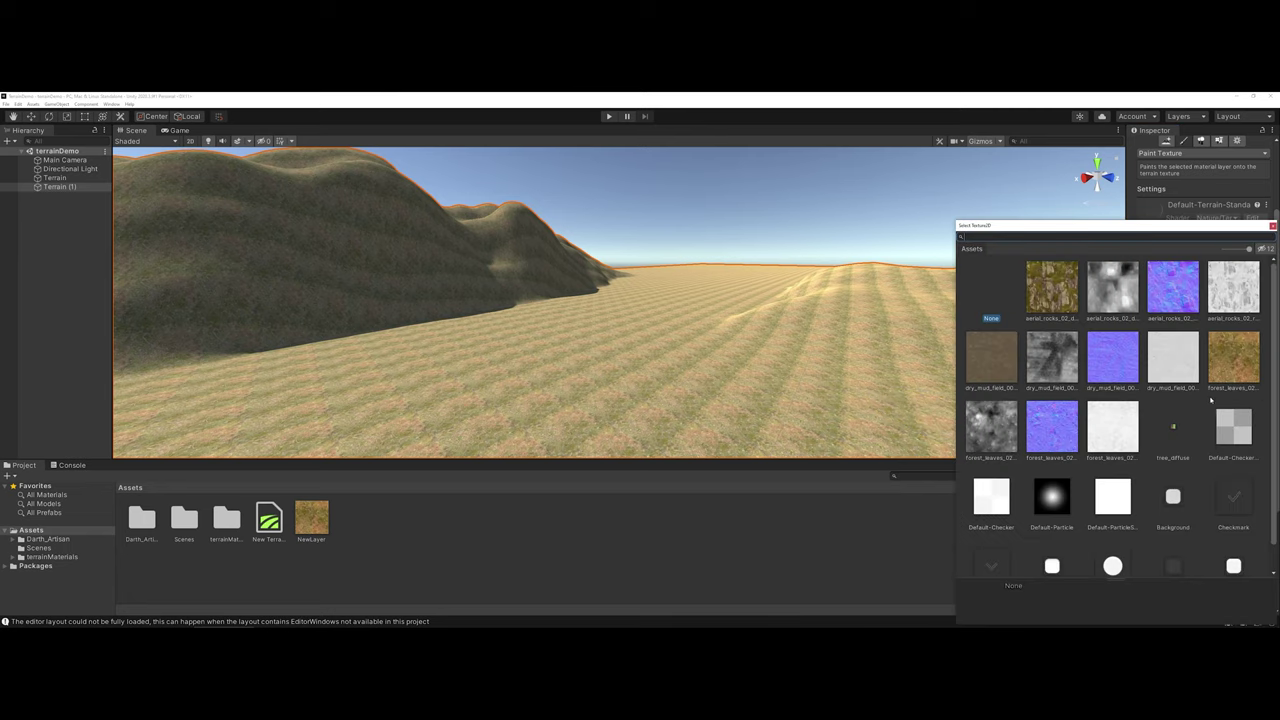
pyautogui.click(1058, 430)
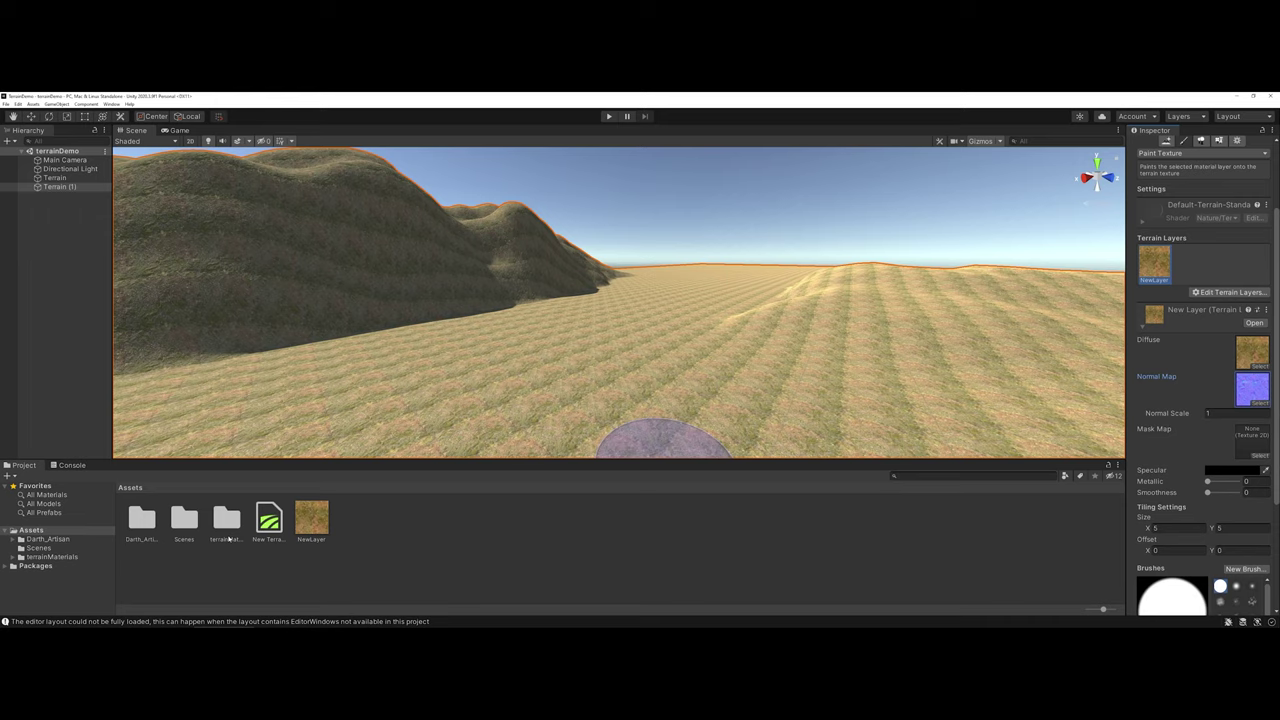
pyautogui.doubleClick(228, 520)
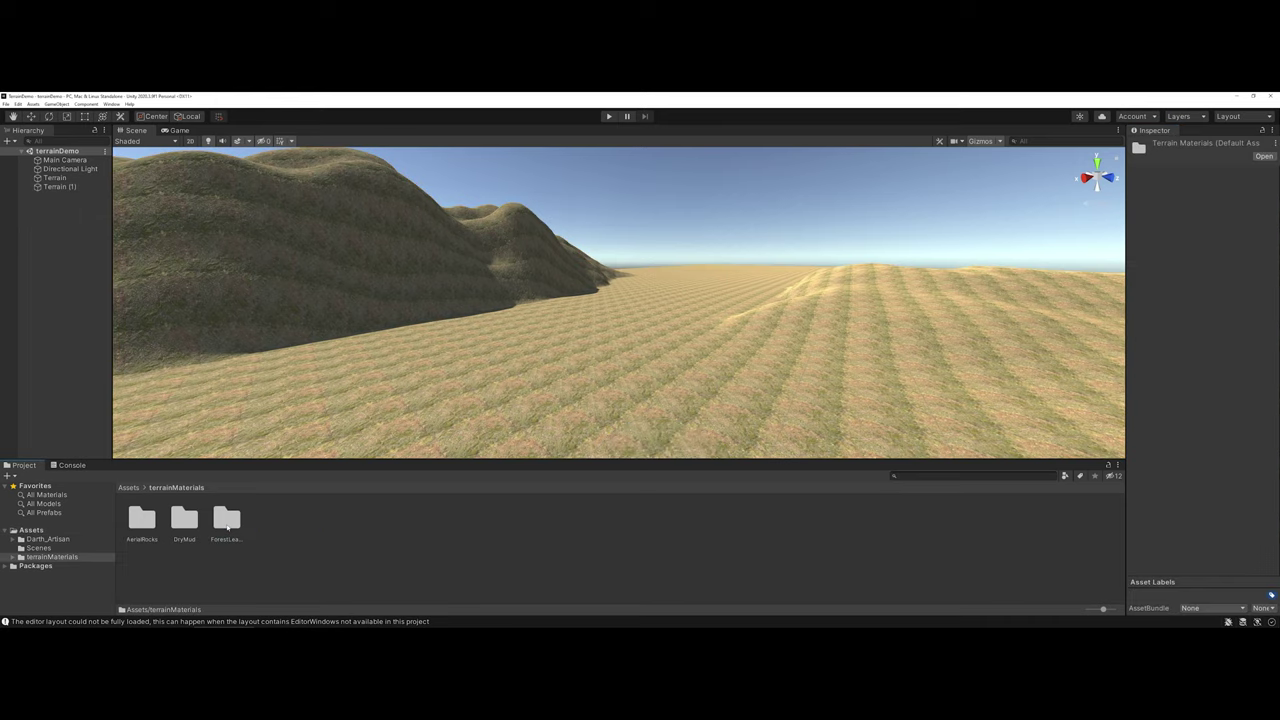
pyautogui.doubleClick(228, 520)
pyautogui.click(228, 520)
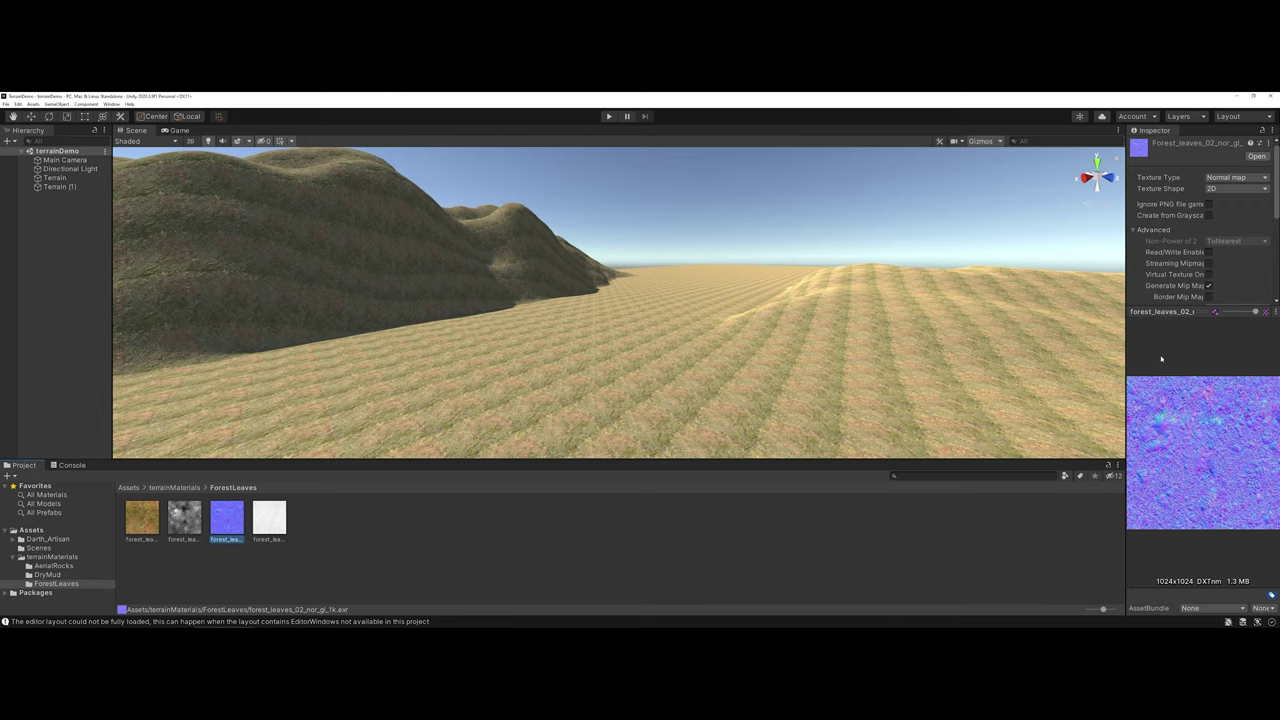
pyautogui.click(1215, 180)
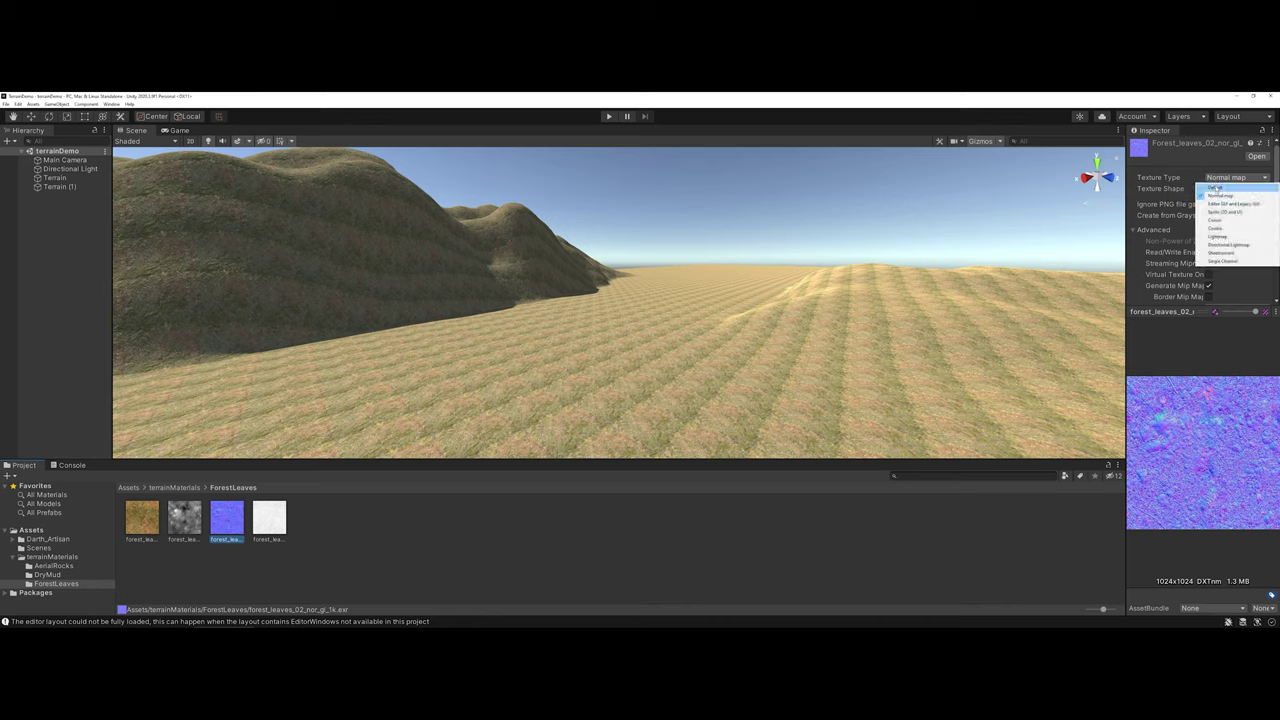
pyautogui.click(1215, 195)
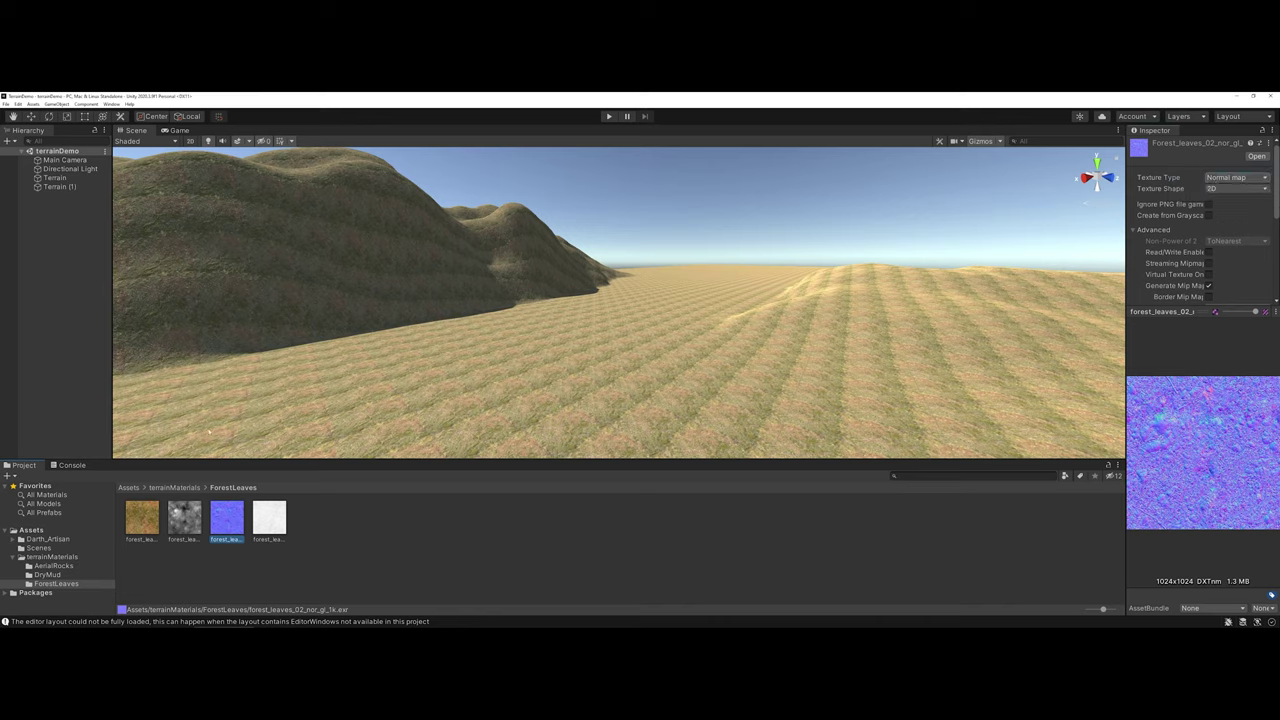
# - Rename the NewLayer terrain layer asset to 'grassArea' and reselect Terrain (1)
pyautogui.click(131, 487)
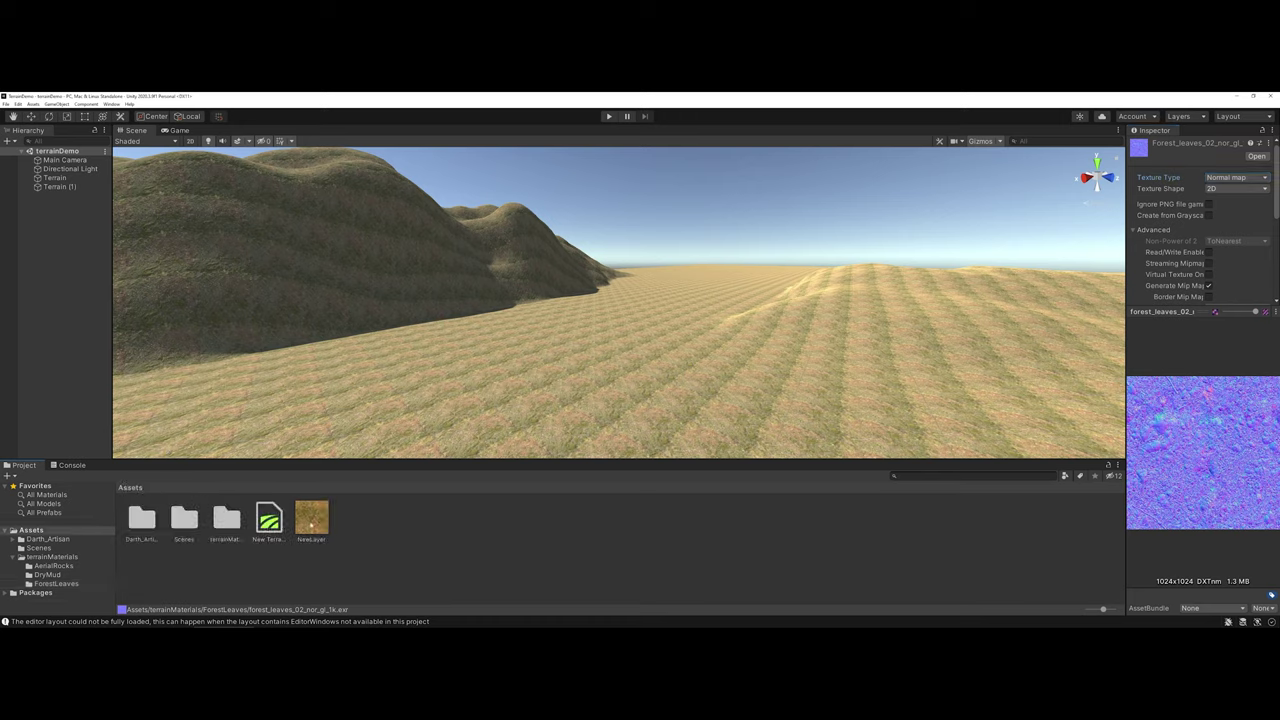
pyautogui.click(371, 432)
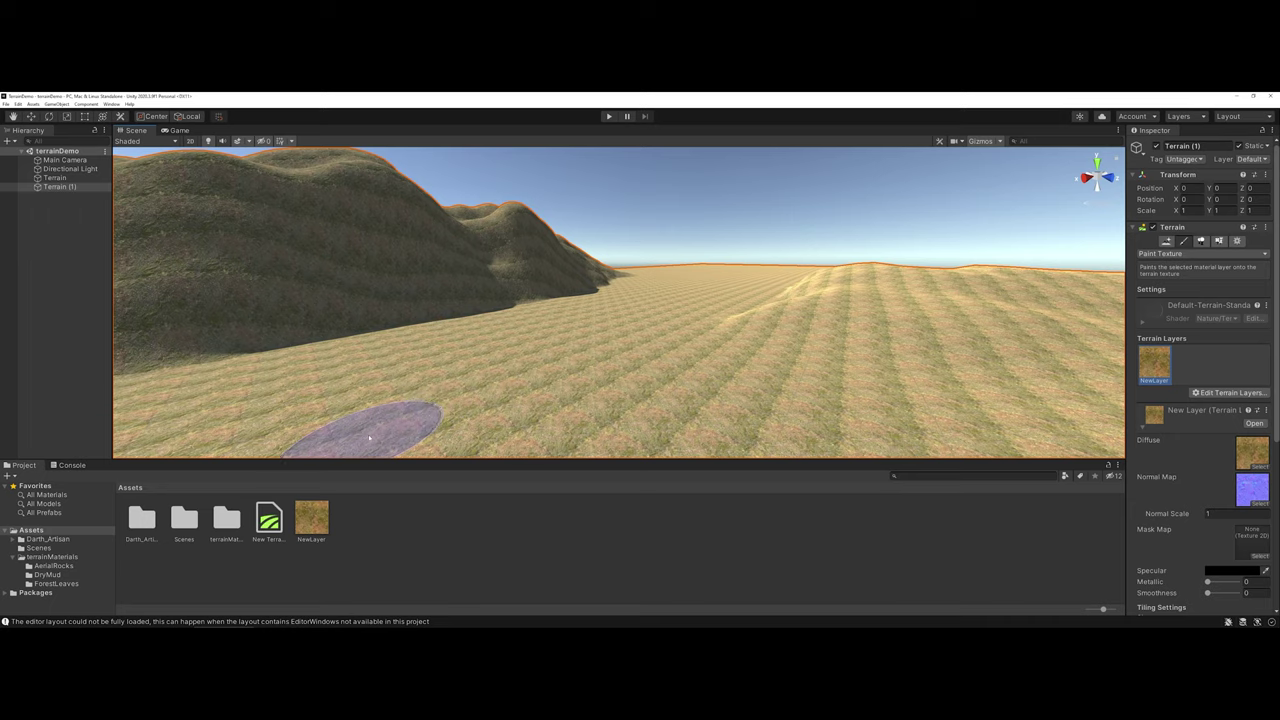
pyautogui.click(305, 540)
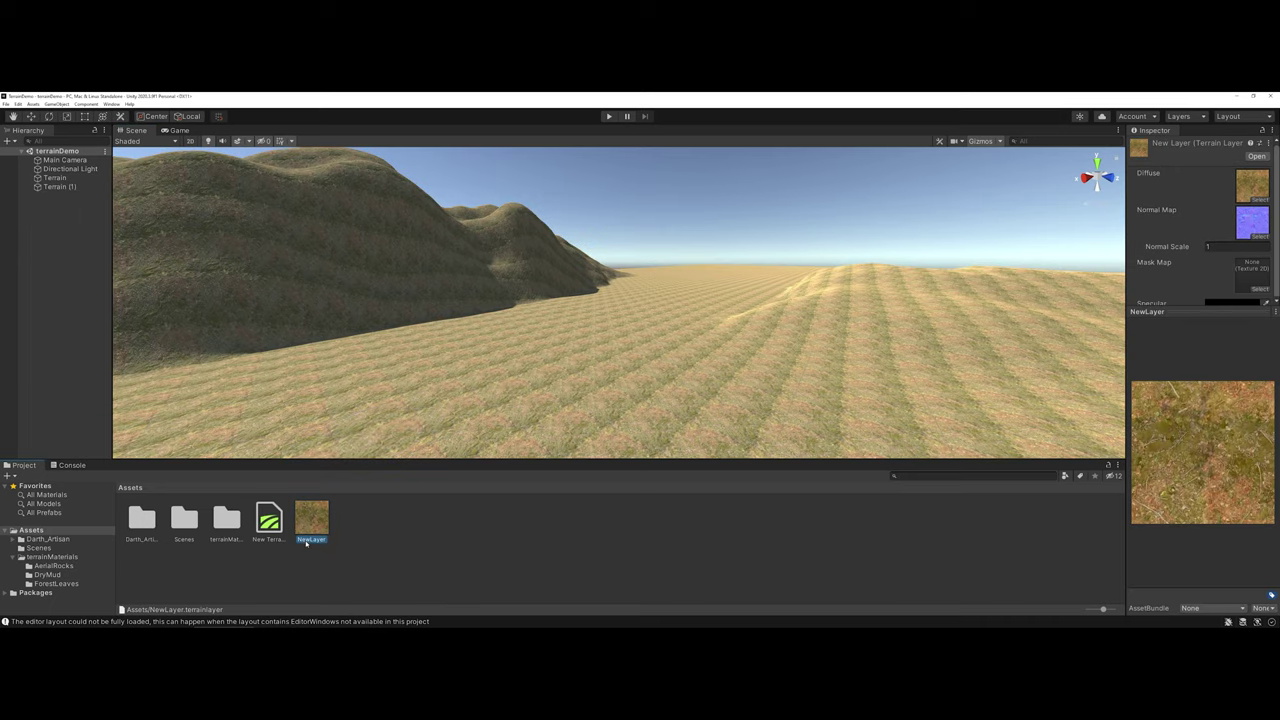
pyautogui.click(306, 540)
pyautogui.write('grassArea')
pyautogui.press('Return')
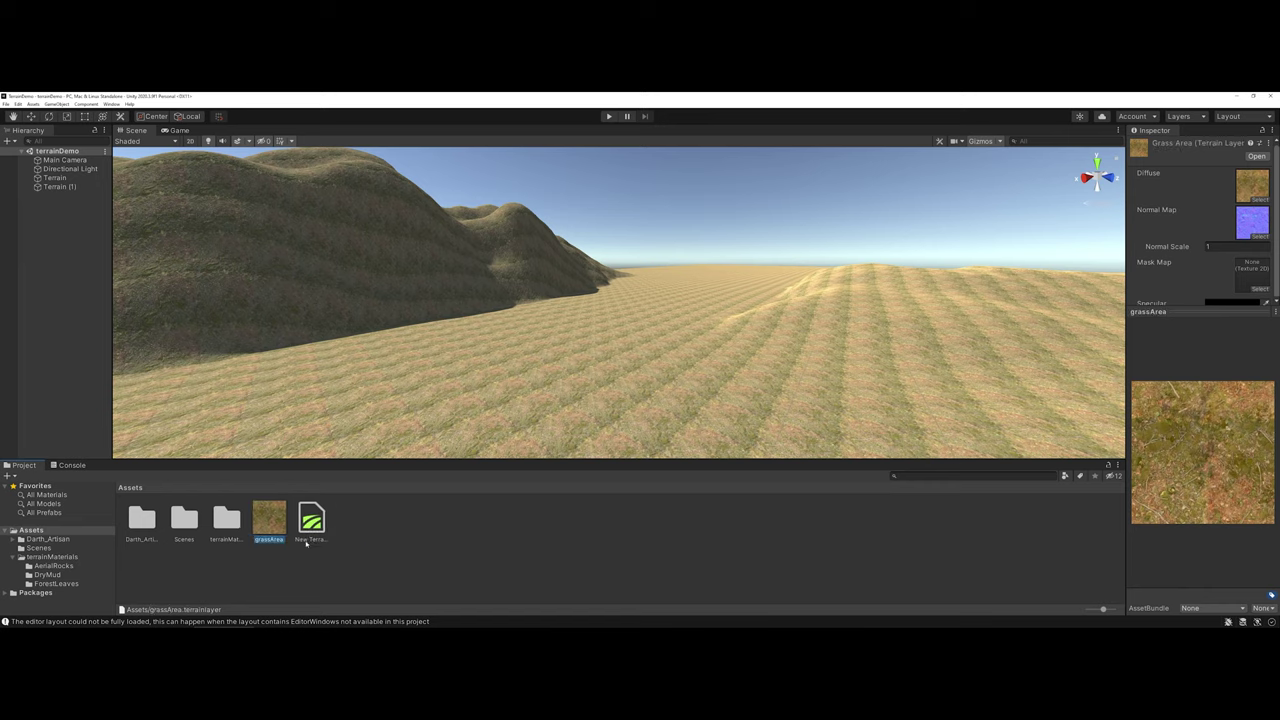
pyautogui.click(360, 440)
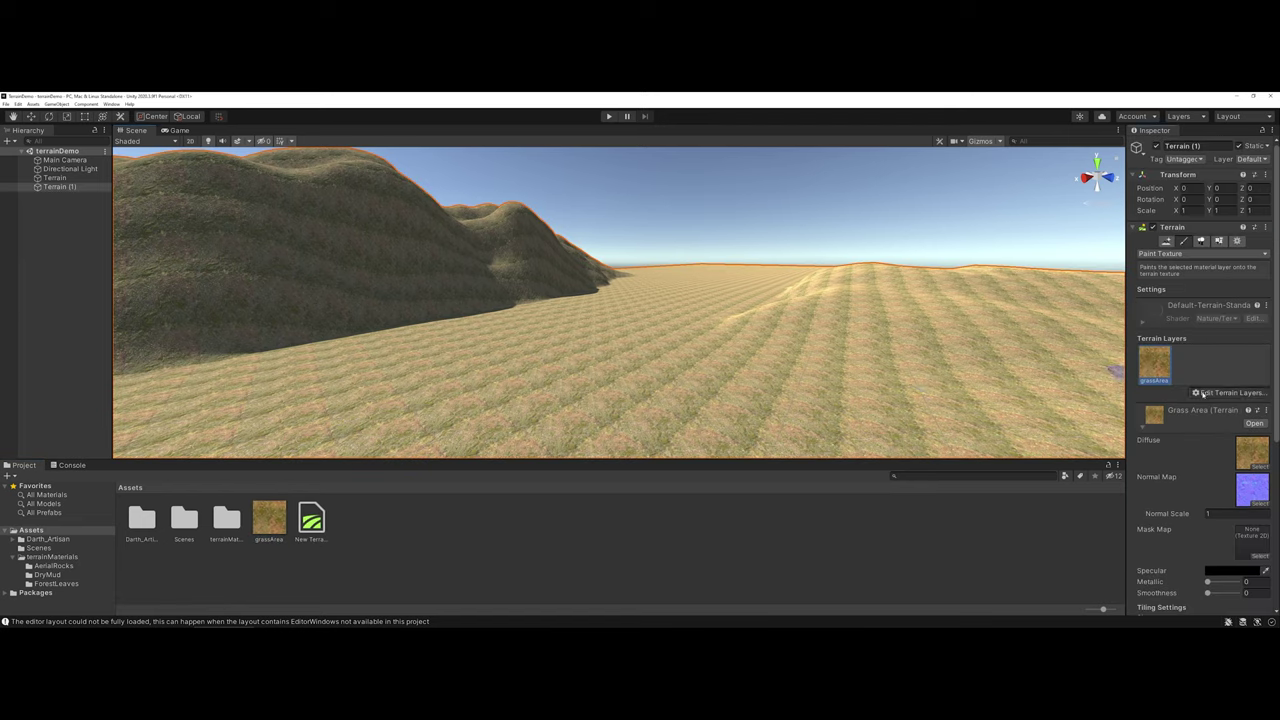
# - Create a second terrain layer from the aerial_rocks_02_diff_1k texture
pyautogui.click(1200, 392)
pyautogui.click(1210, 392)
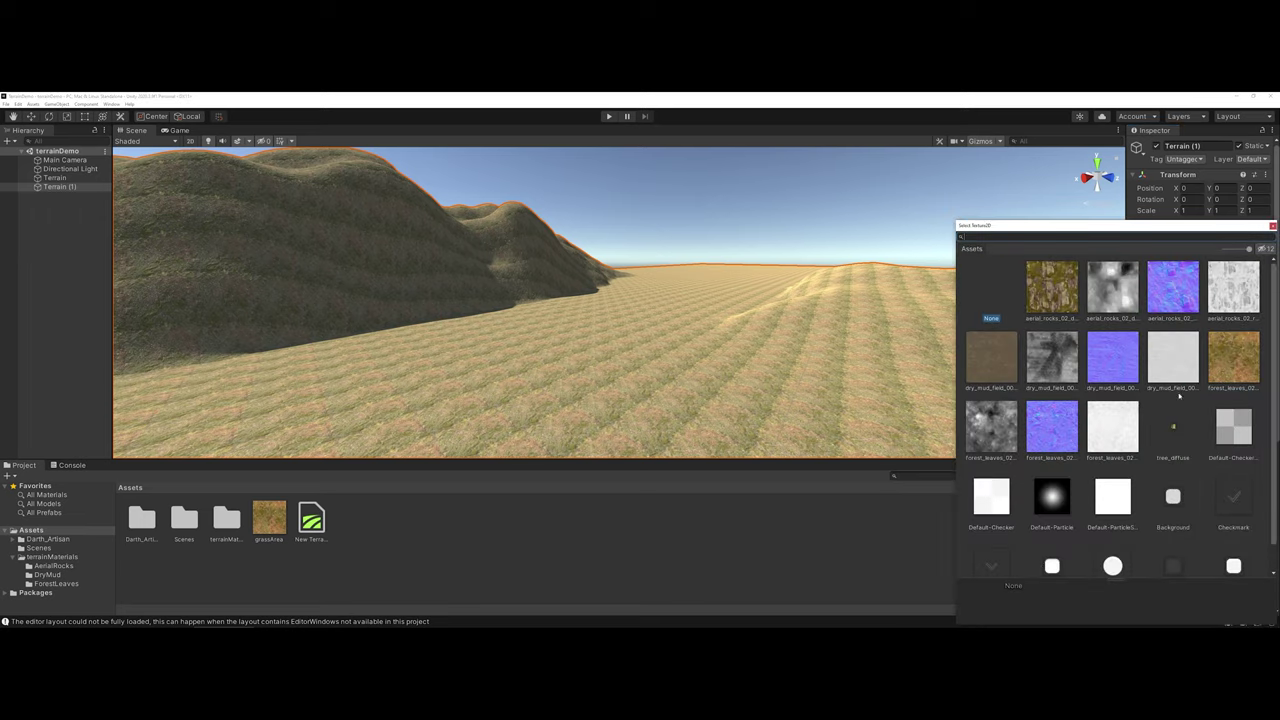
pyautogui.click(1055, 305)
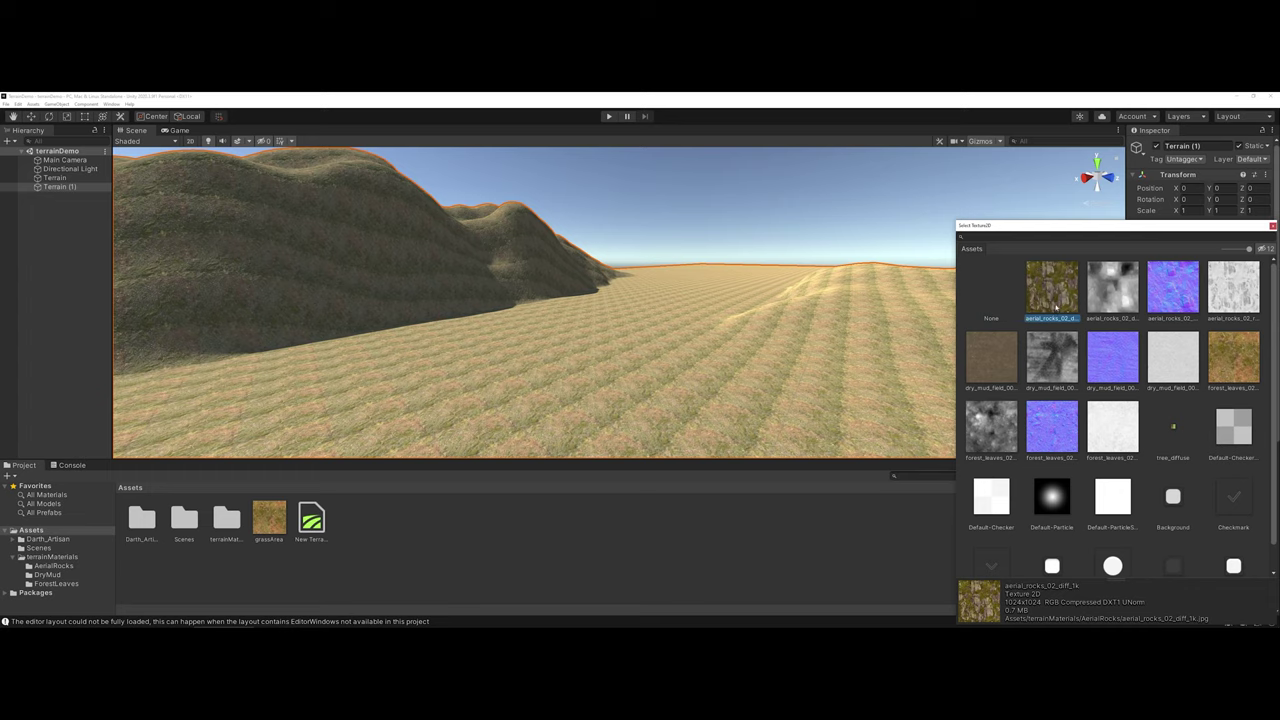
pyautogui.doubleClick(1055, 307)
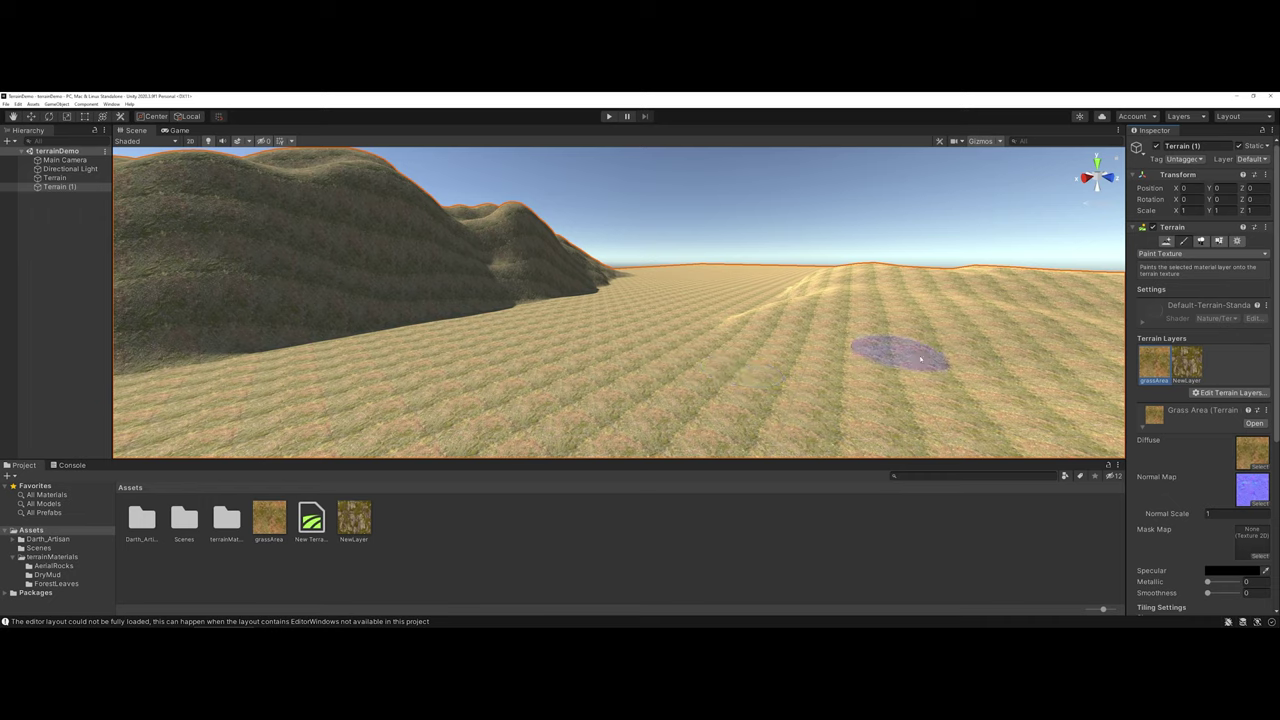
# - Assign aerial_rocks_02_nor_gl_1k as the rocky NewLayer's normal map
pyautogui.click(1187, 363)
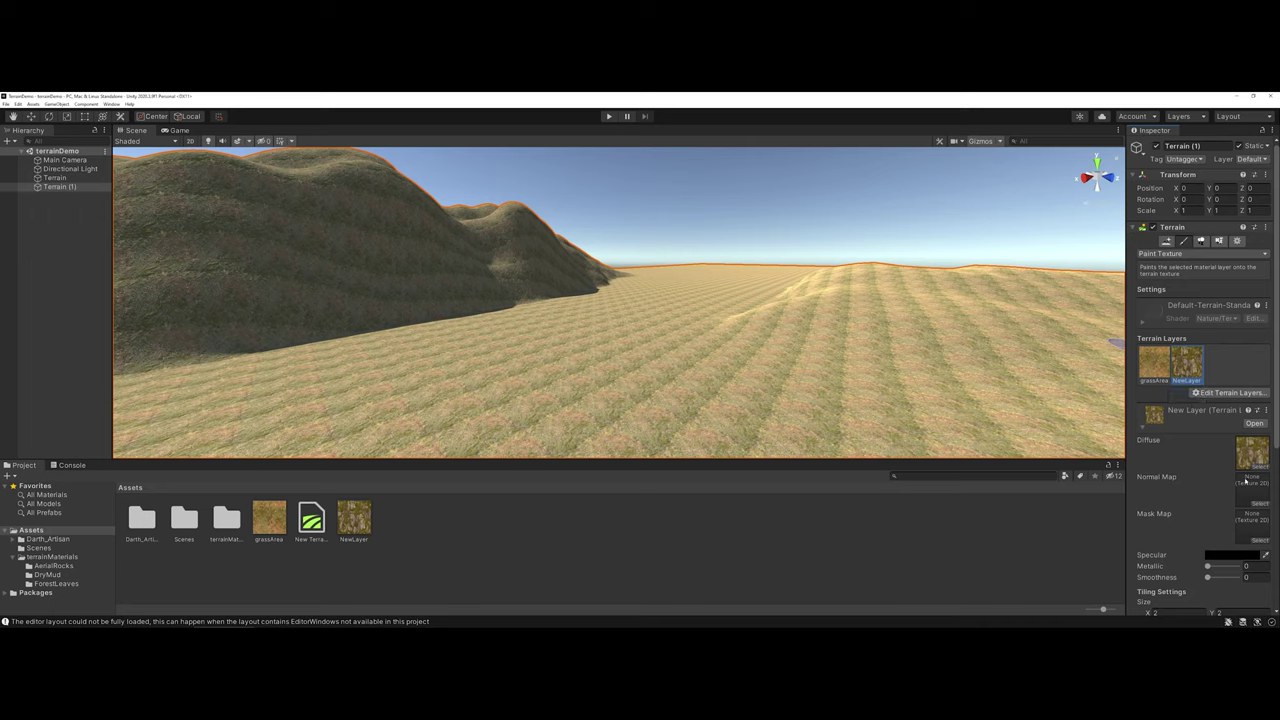
pyautogui.click(1262, 504)
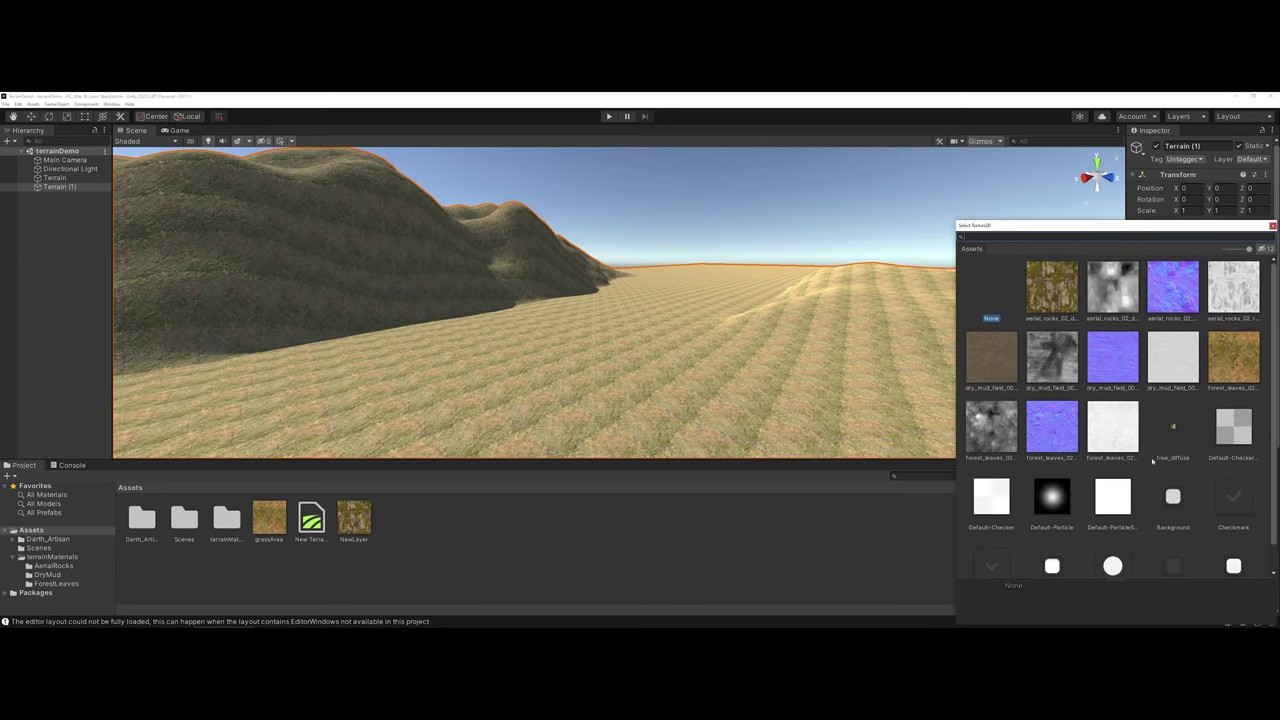
pyautogui.click(1161, 305)
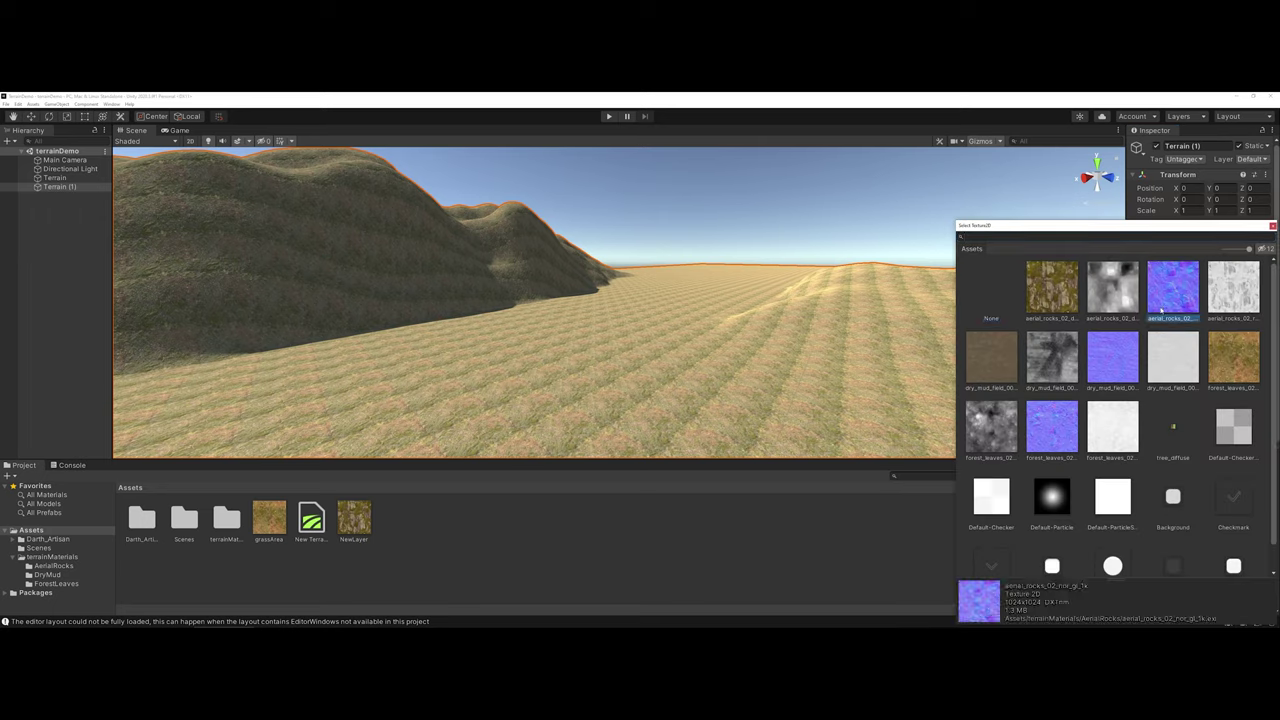
pyautogui.doubleClick(1161, 308)
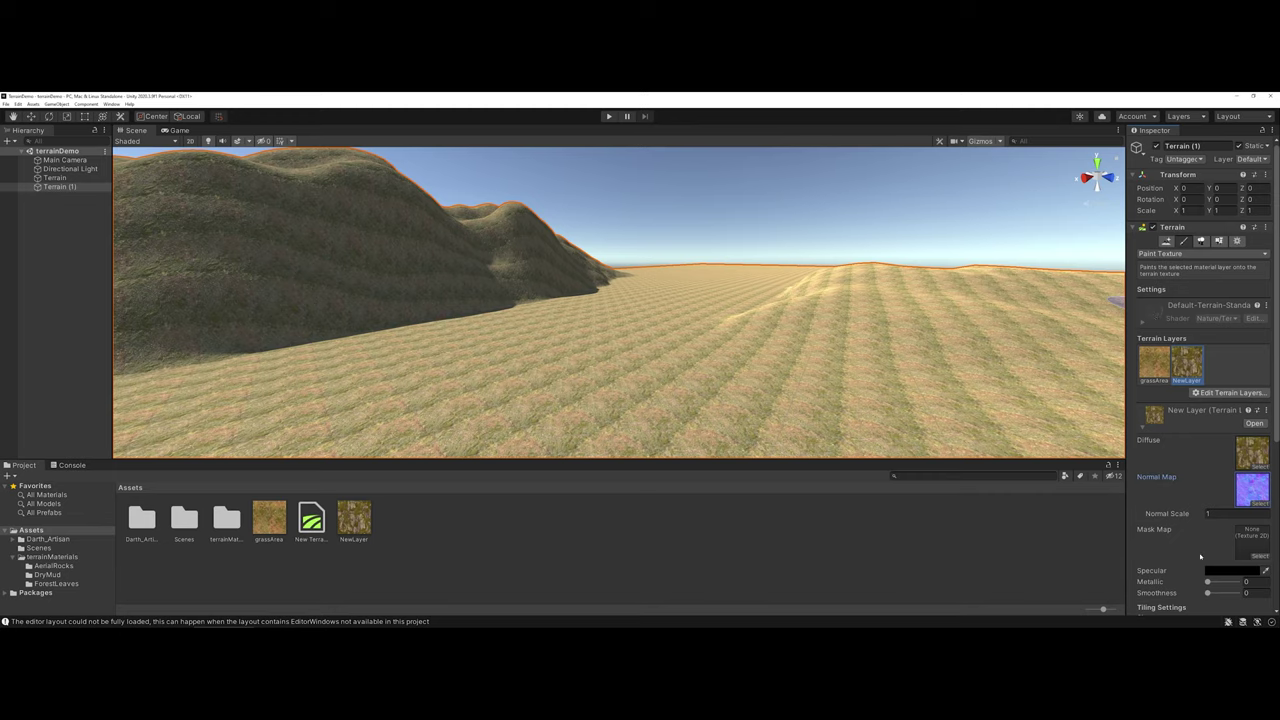
# - Set the rocky layer's tiling Size X and Size Y to 5
pyautogui.scroll(-5, 1200, 556)
pyautogui.click(1175, 366)
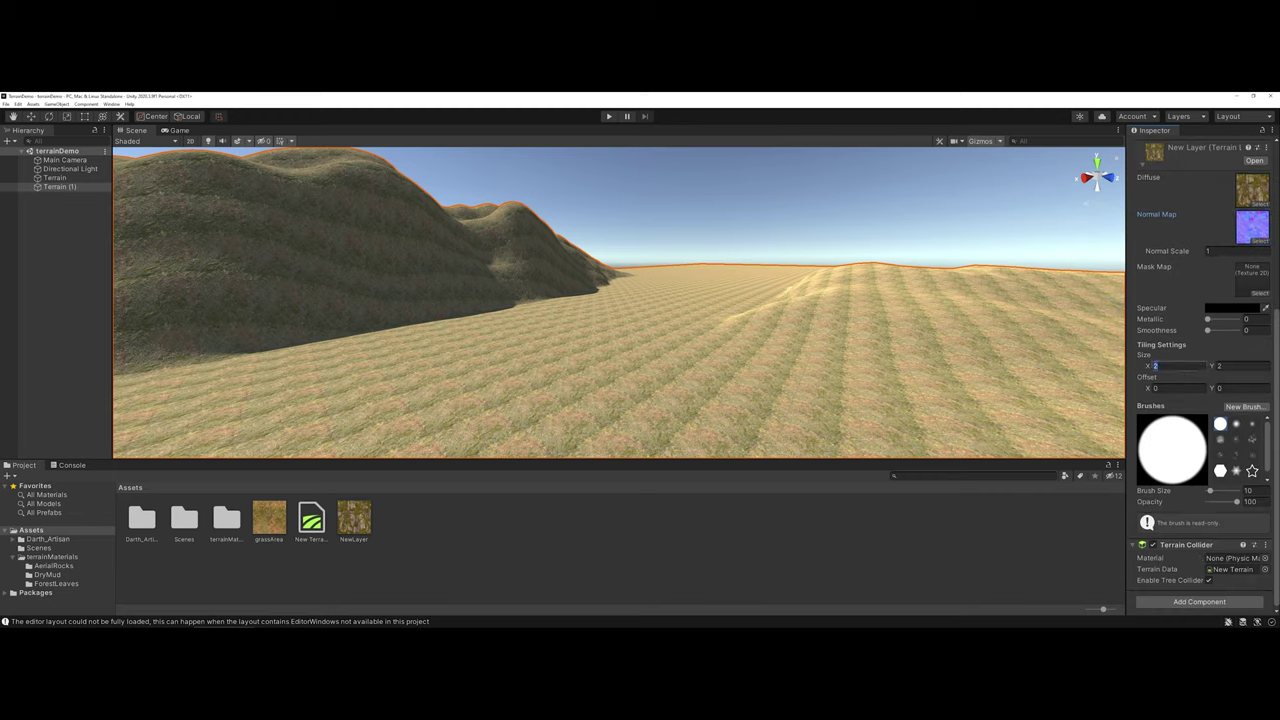
pyautogui.write('5')
pyautogui.press('Tab')
pyautogui.write('5')
pyautogui.scroll(4, 1155, 284)
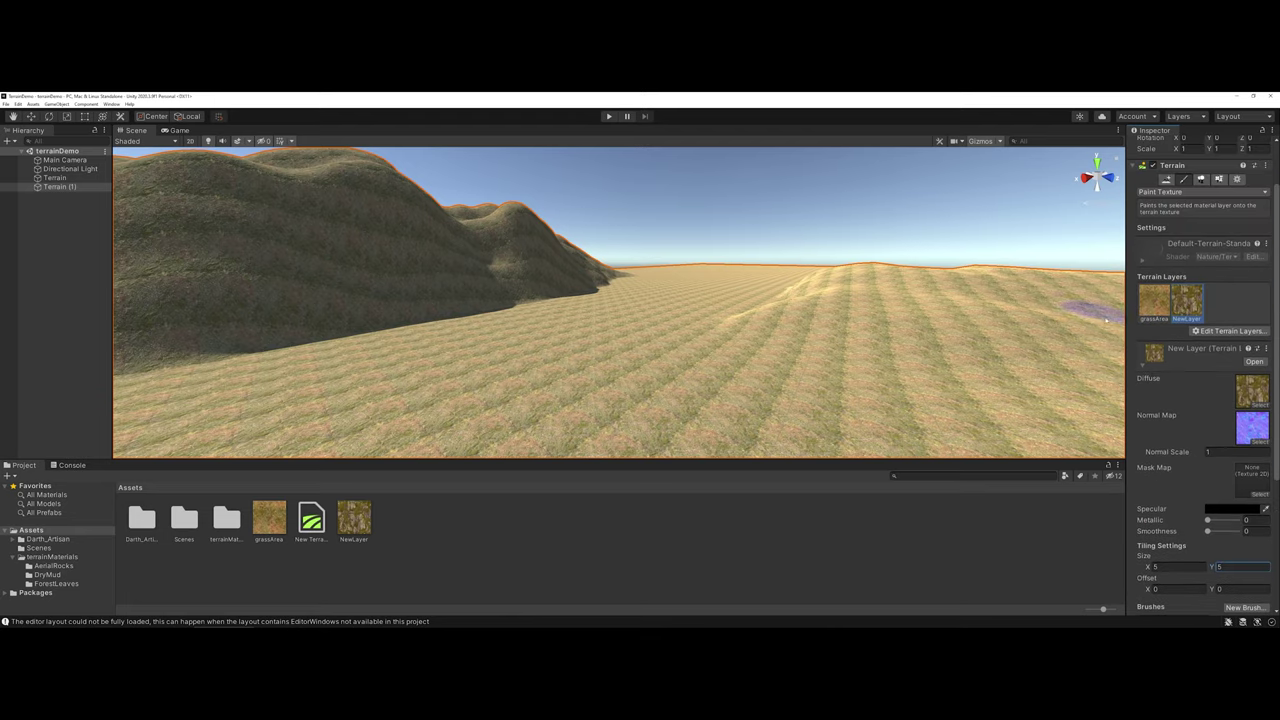
# - Orbit the Scene view to centre the hills and collapse the New Layer texture details
pyautogui.keyDown('alt'); pyautogui.moveTo(1086, 305); pyautogui.dragTo(990, 316); pyautogui.keyUp('alt')
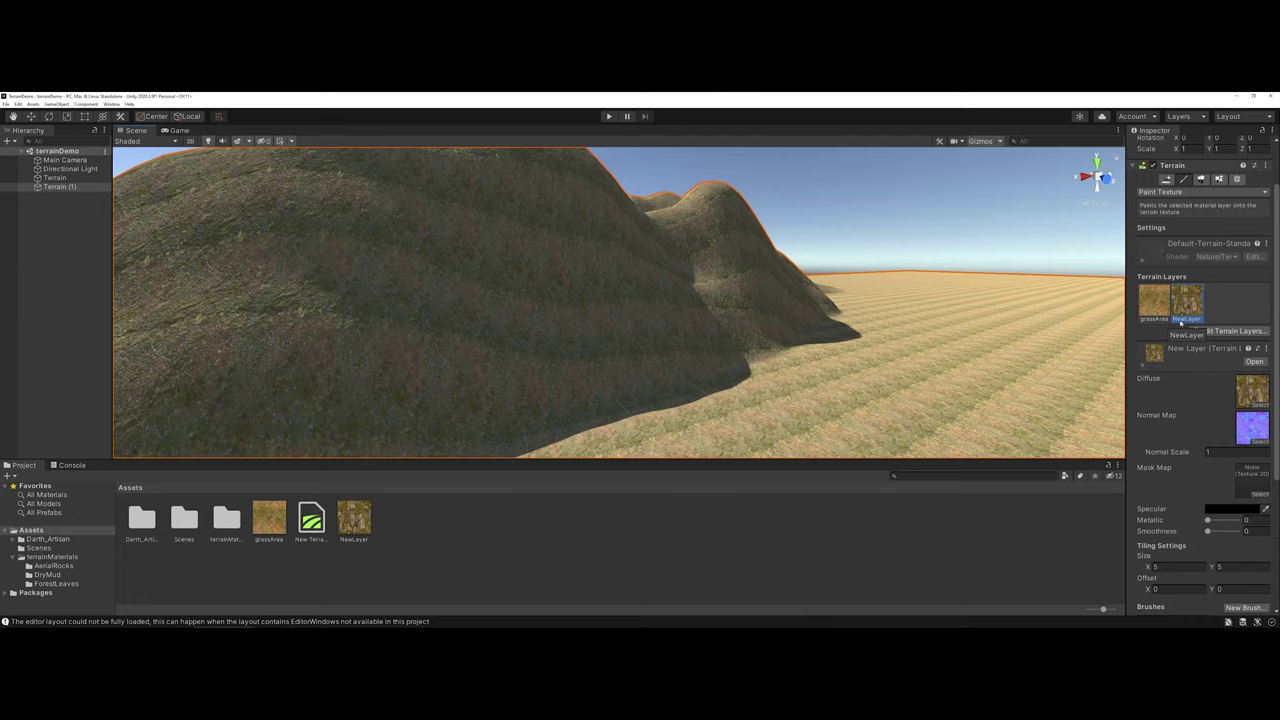
pyautogui.scroll(2, 1183, 374)
pyautogui.scroll(-3, 1160, 360)
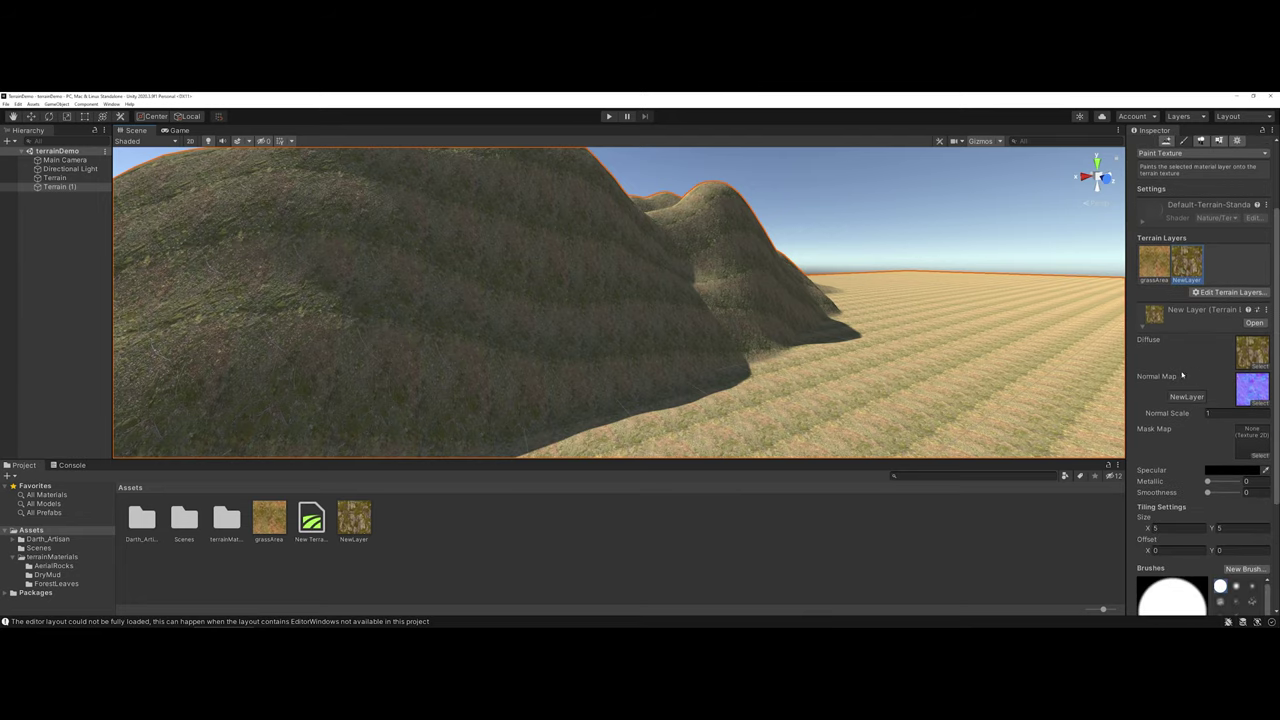
pyautogui.click(1144, 327)
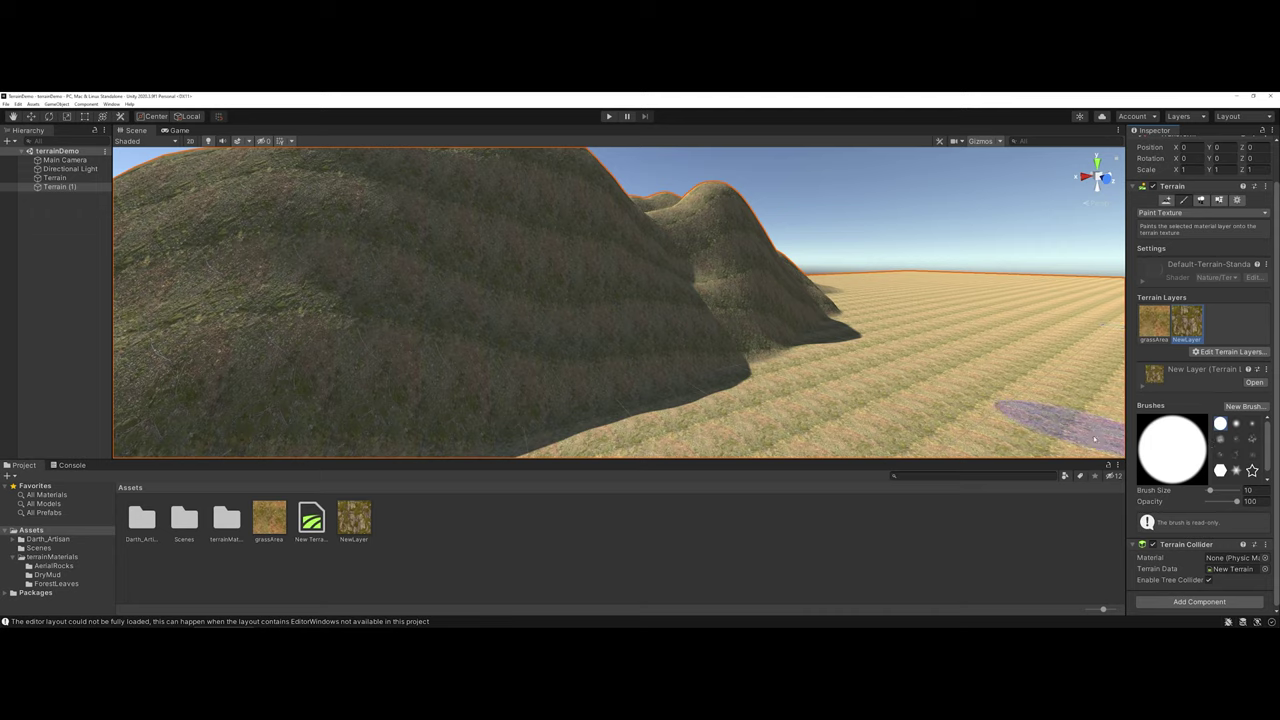
# - Raise the brush size to 34 and paint rocky NewLayer across the left hillside
pyautogui.moveTo(1209, 491); pyautogui.dragTo(1213, 492)
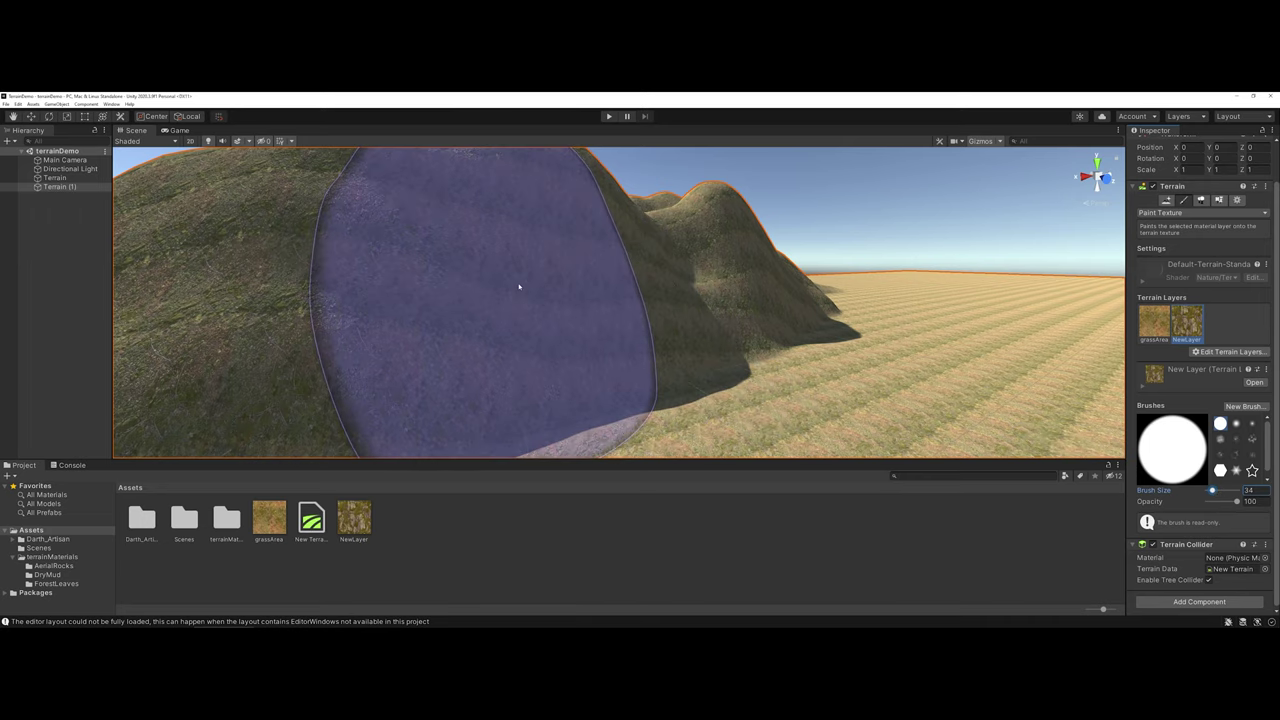
pyautogui.moveTo(519, 287)
pyautogui.mouseDown()
pyautogui.moveTo(403, 267)
pyautogui.moveTo(622, 241)
pyautogui.moveTo(748, 250)
pyautogui.moveTo(691, 287)
pyautogui.moveTo(727, 325)
pyautogui.moveTo(829, 362)
pyautogui.moveTo(854, 357)
pyautogui.moveTo(757, 371)
pyautogui.moveTo(836, 343)
pyautogui.mouseUp()
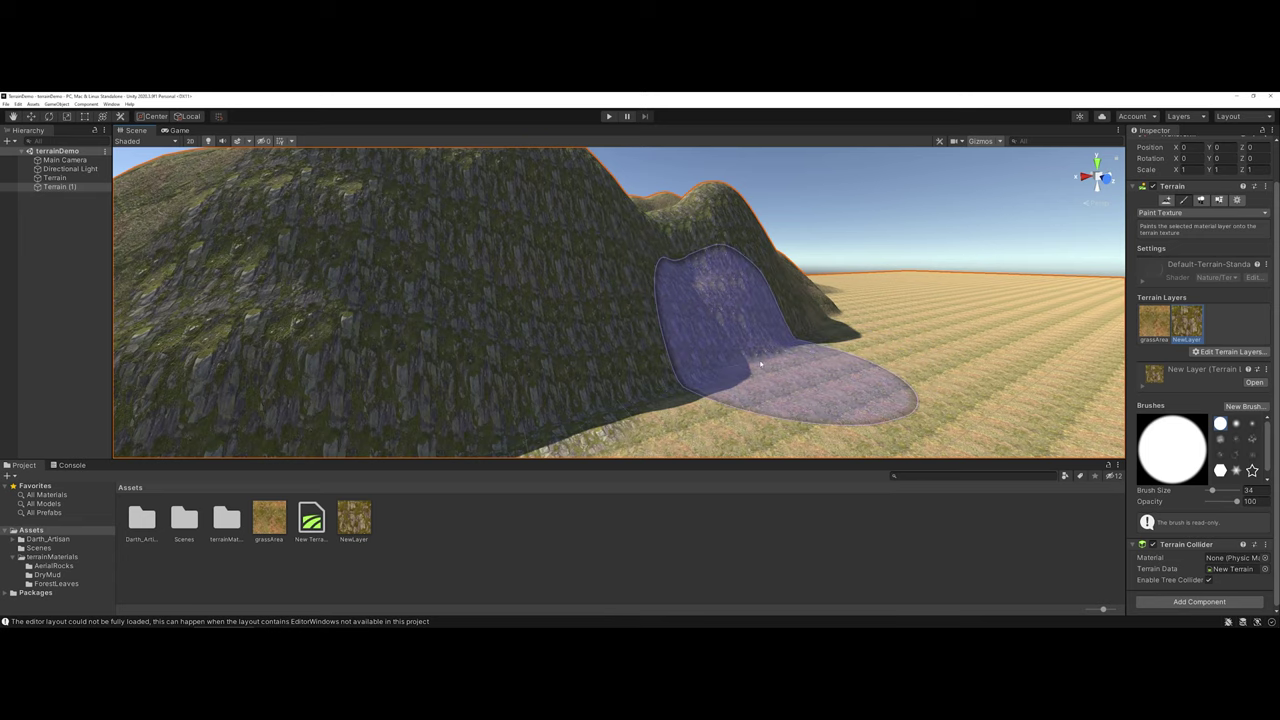
# - Set a soft round brush at 32 opacity on the grassArea layer, framing the mountain face
pyautogui.click(1237, 424)
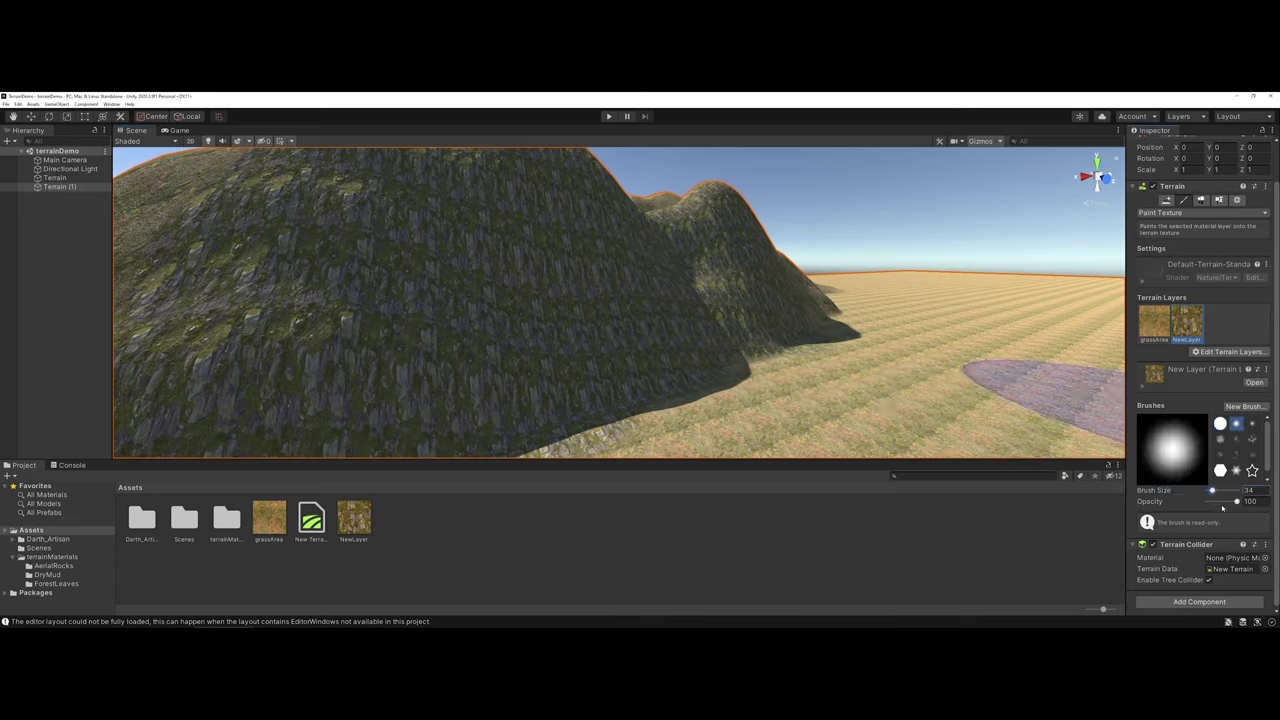
pyautogui.moveTo(1237, 501); pyautogui.dragTo(1217, 503)
pyautogui.click(1153, 321)
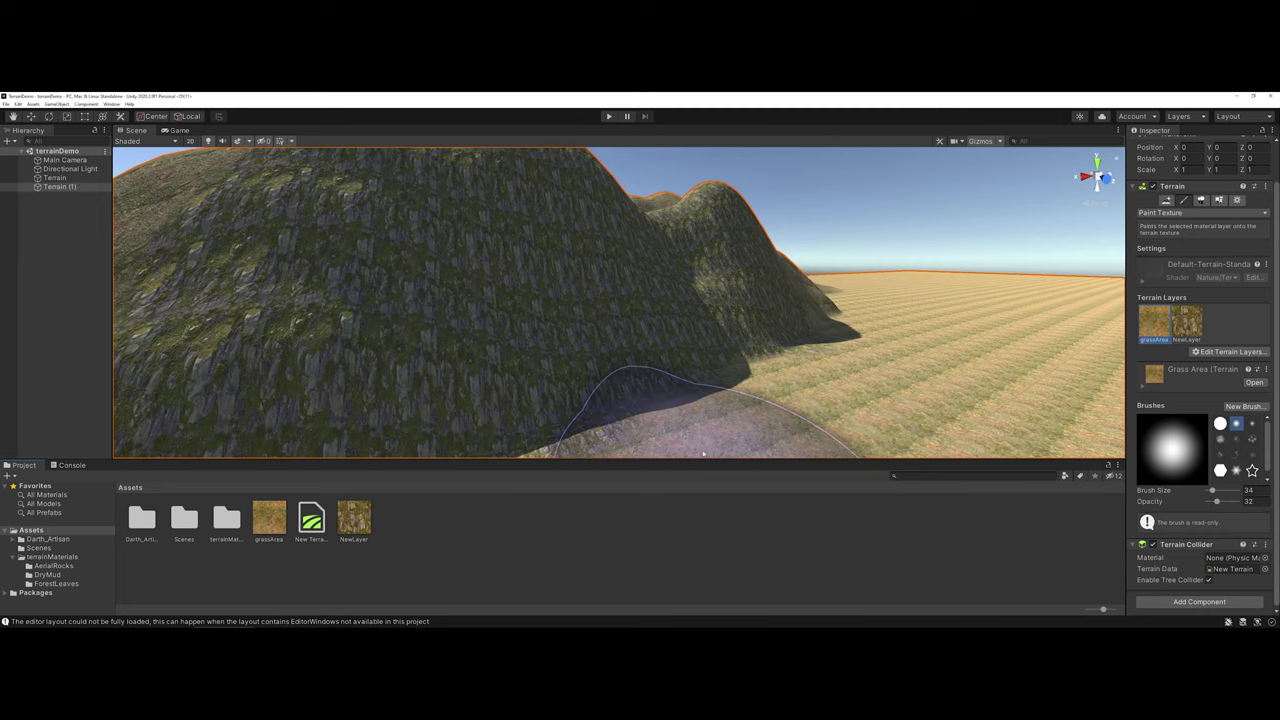
pyautogui.scroll(2, 690, 443)
pyautogui.moveTo(690, 443); pyautogui.dragTo(560, 437, button='right')
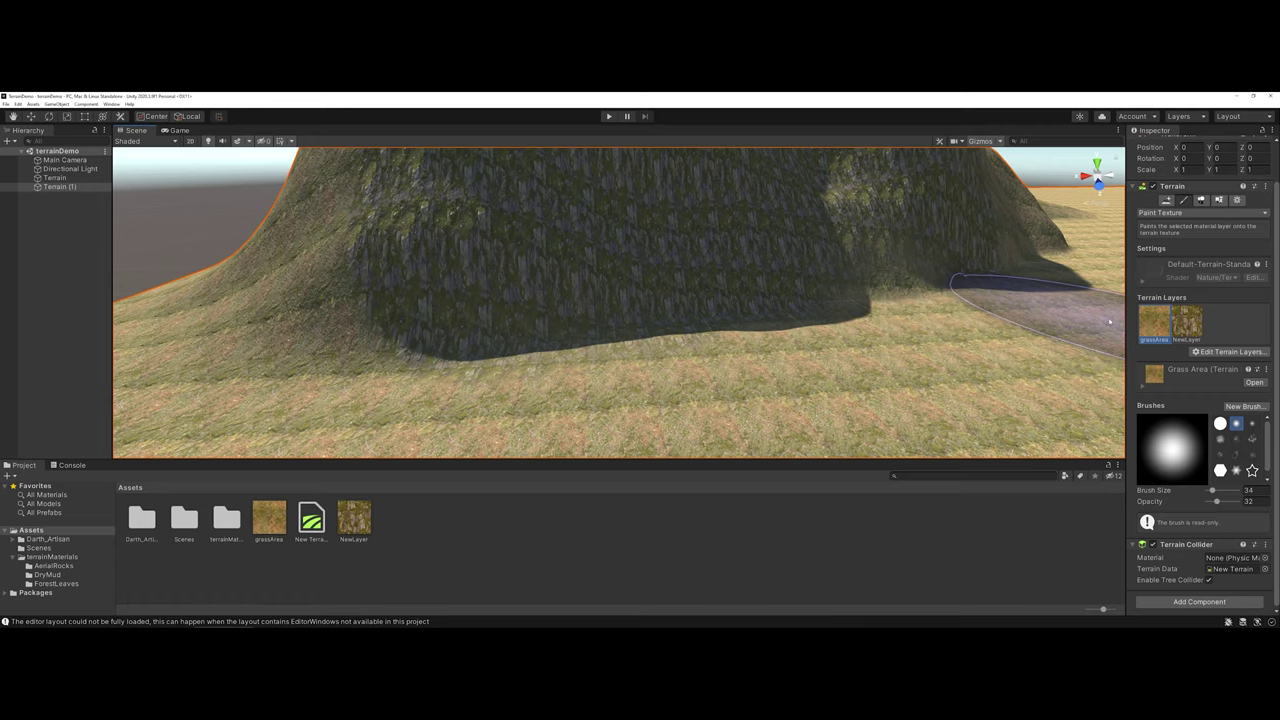
pyautogui.moveTo(829, 400)
pyautogui.mouseDown(button='right')
pyautogui.moveTo(863, 400)
pyautogui.moveTo(930, 355)
pyautogui.mouseUp(button='right')
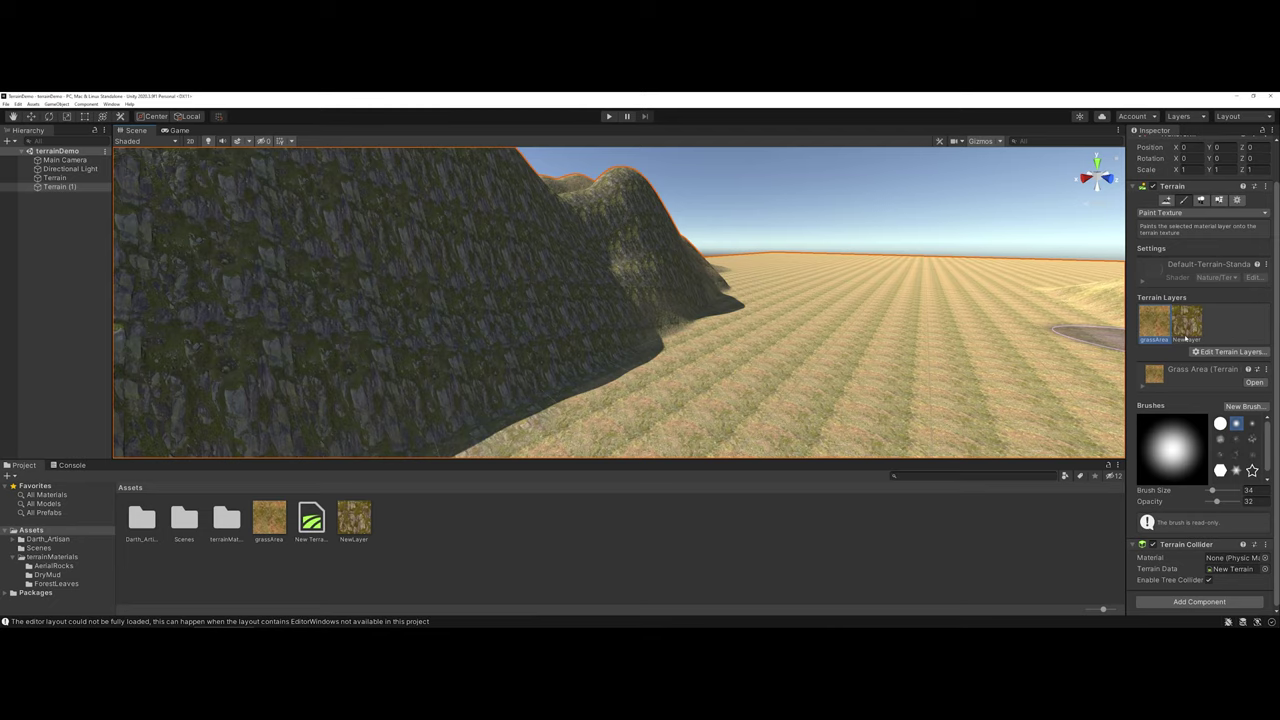
# - Paint soft grassArea strokes onto the flat ground at the lower right of the hill
pyautogui.moveTo(830, 395); pyautogui.dragTo(960, 382, button='right')
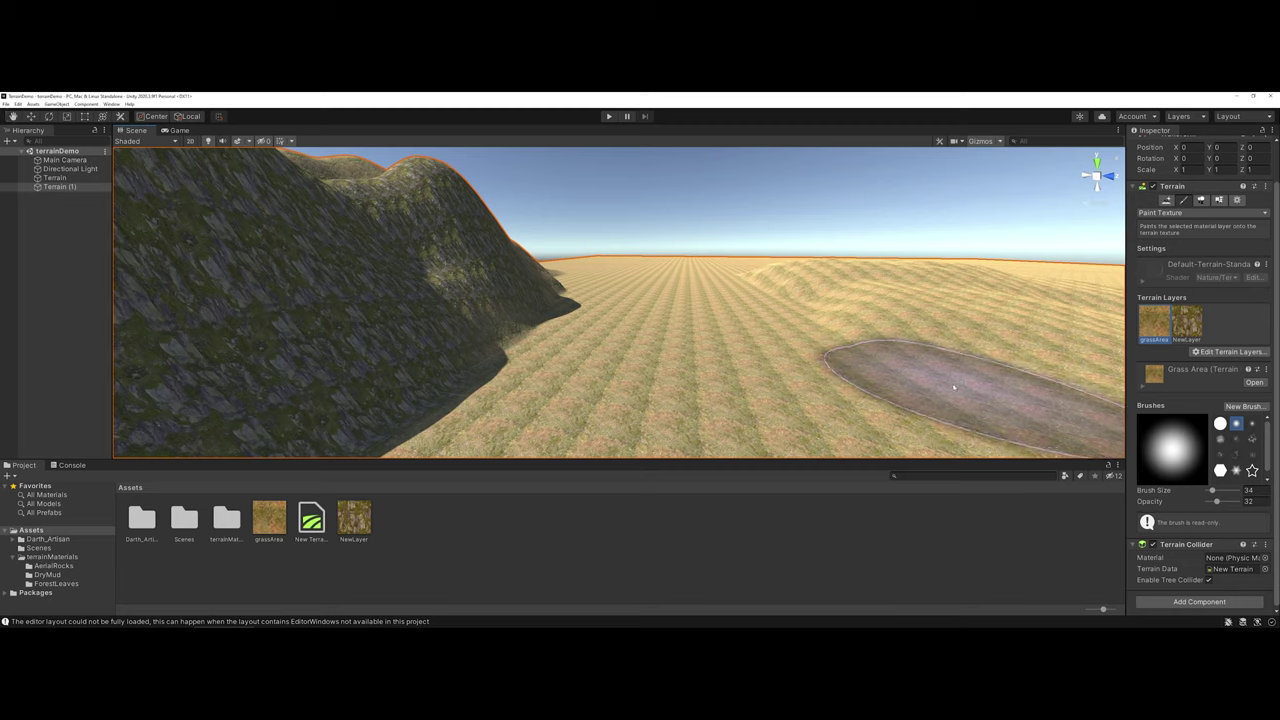
pyautogui.moveTo(954, 388); pyautogui.dragTo(937, 388)
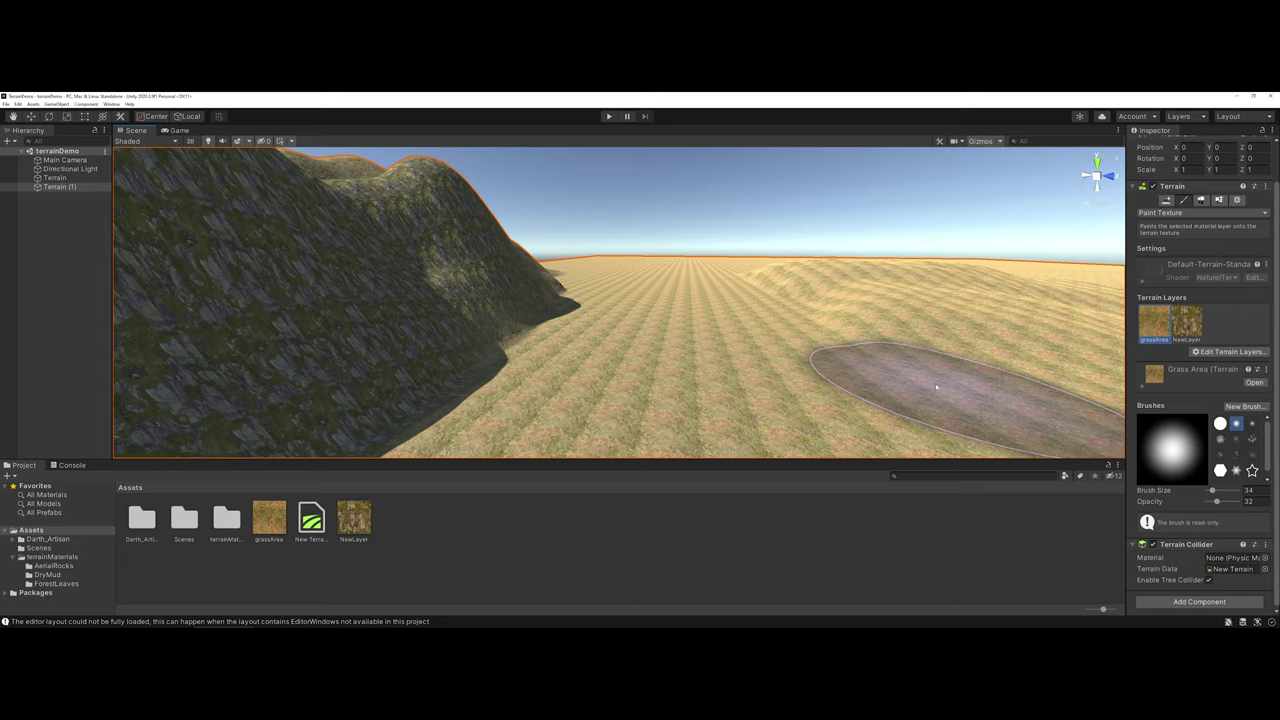